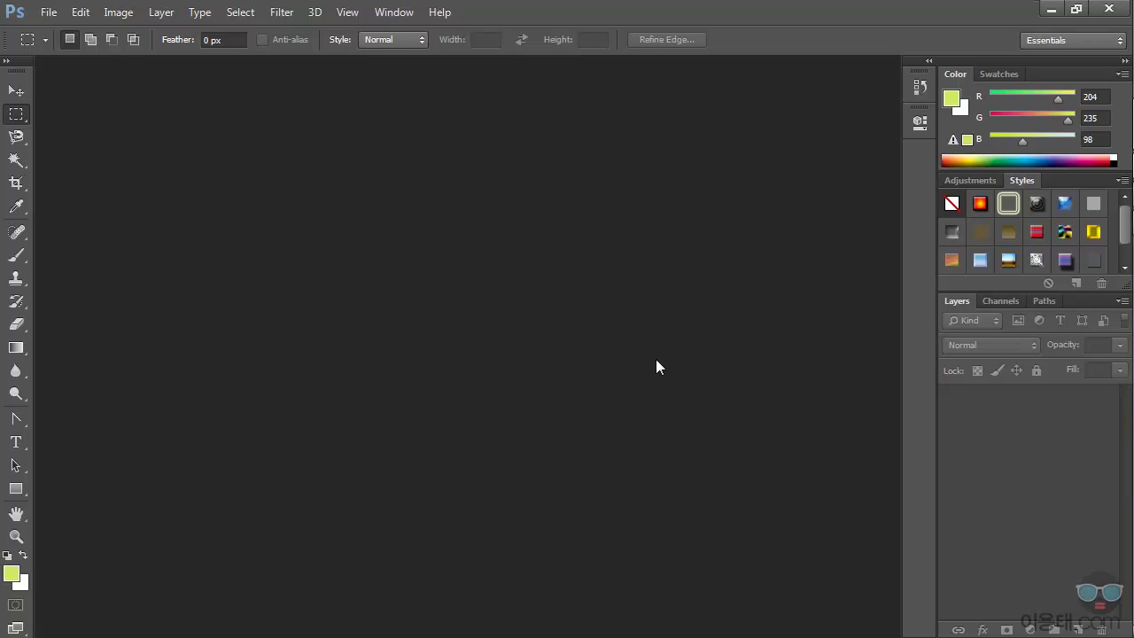
Open the images 이미지01, 이미지04 and 칠판 together from the 학습자료 folder.
double_click(505, 328)
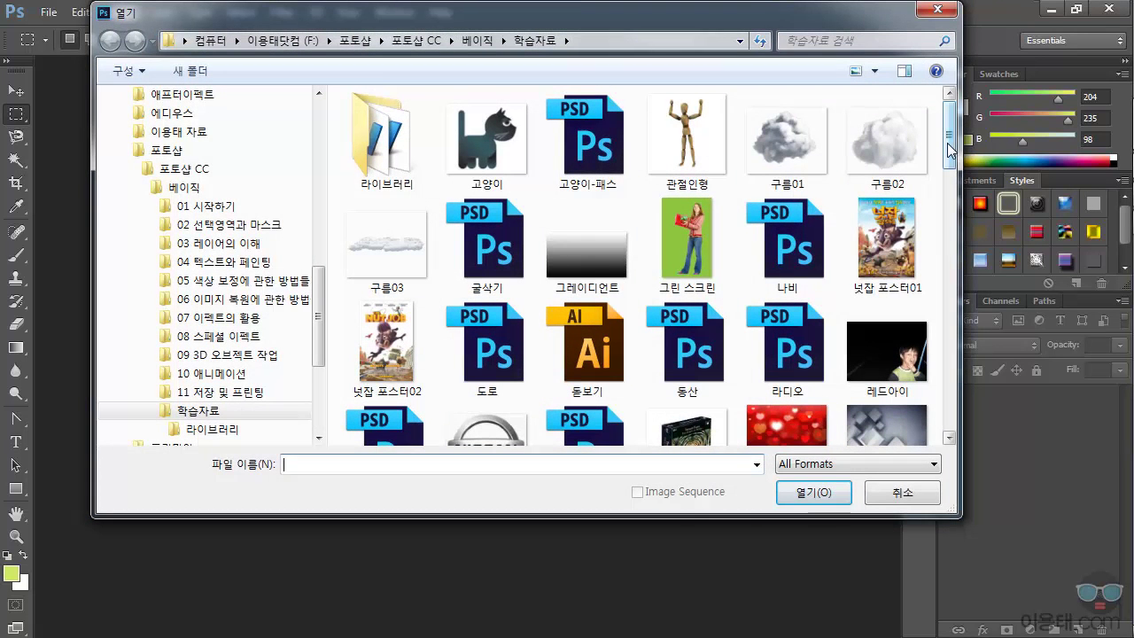
left_click_drag(950, 150, 950, 269)
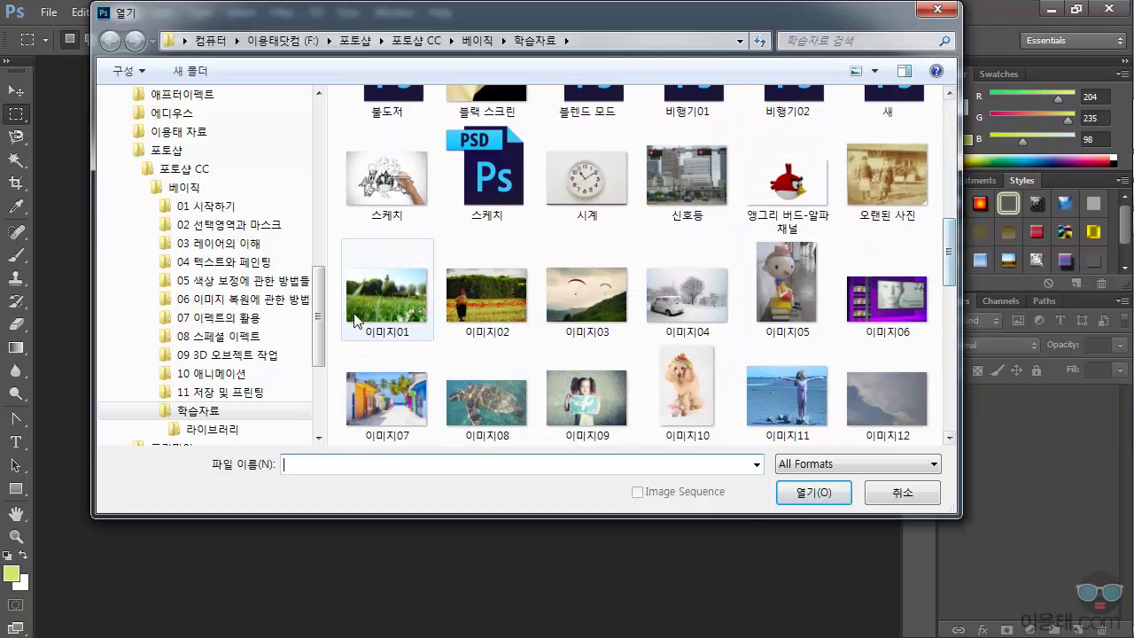
left_click(358, 318)
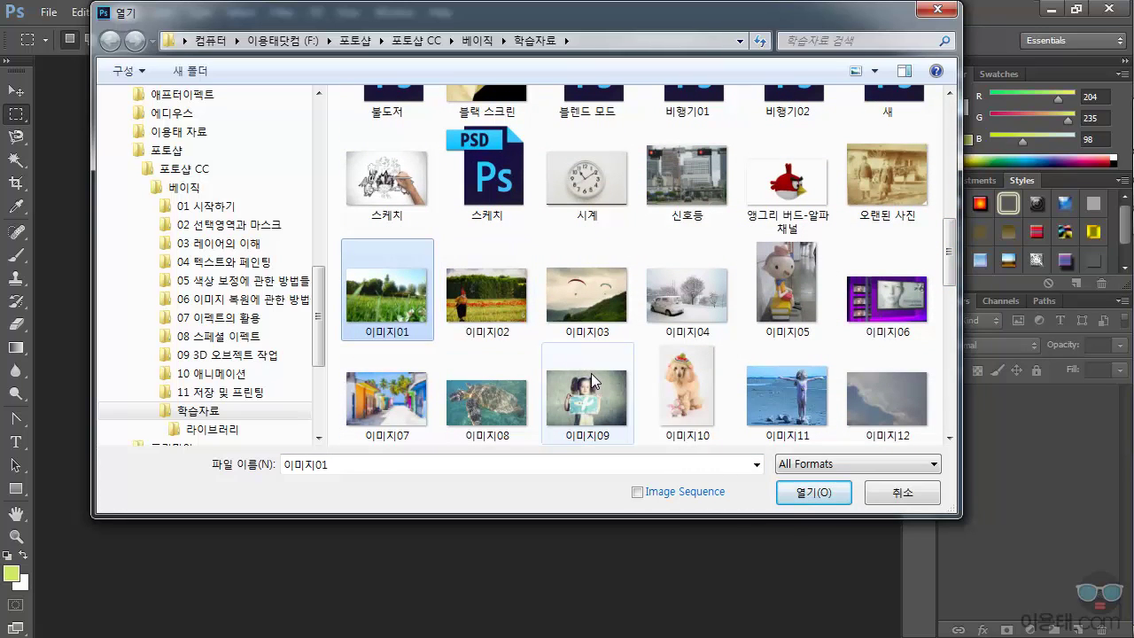
left_click(699, 310, "ctrl")
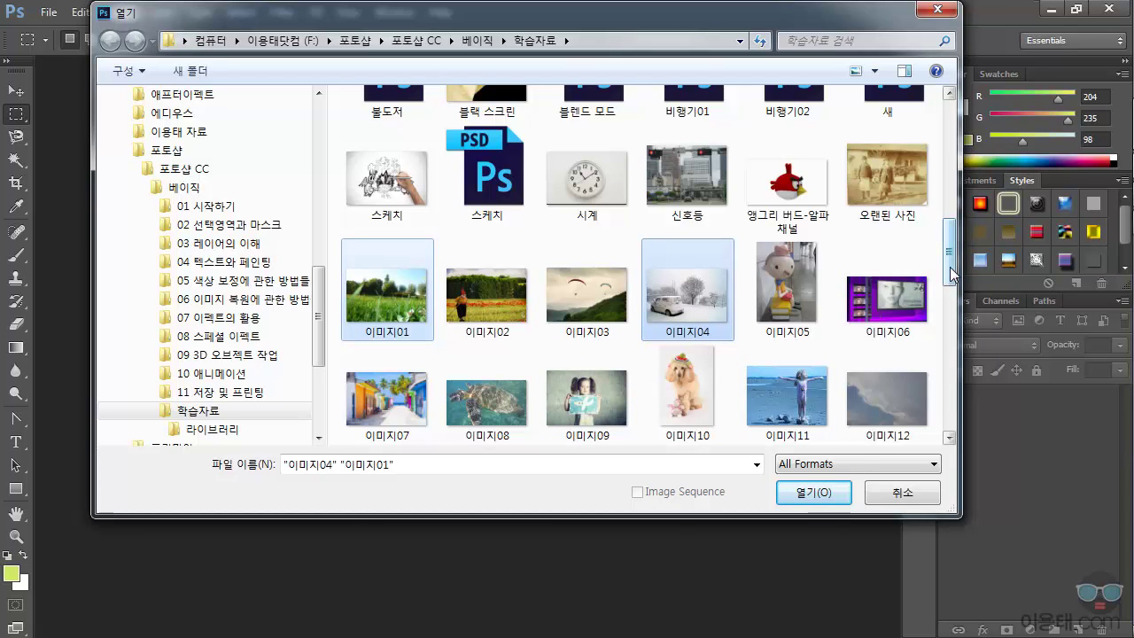
left_click_drag(952, 274, 961, 392)
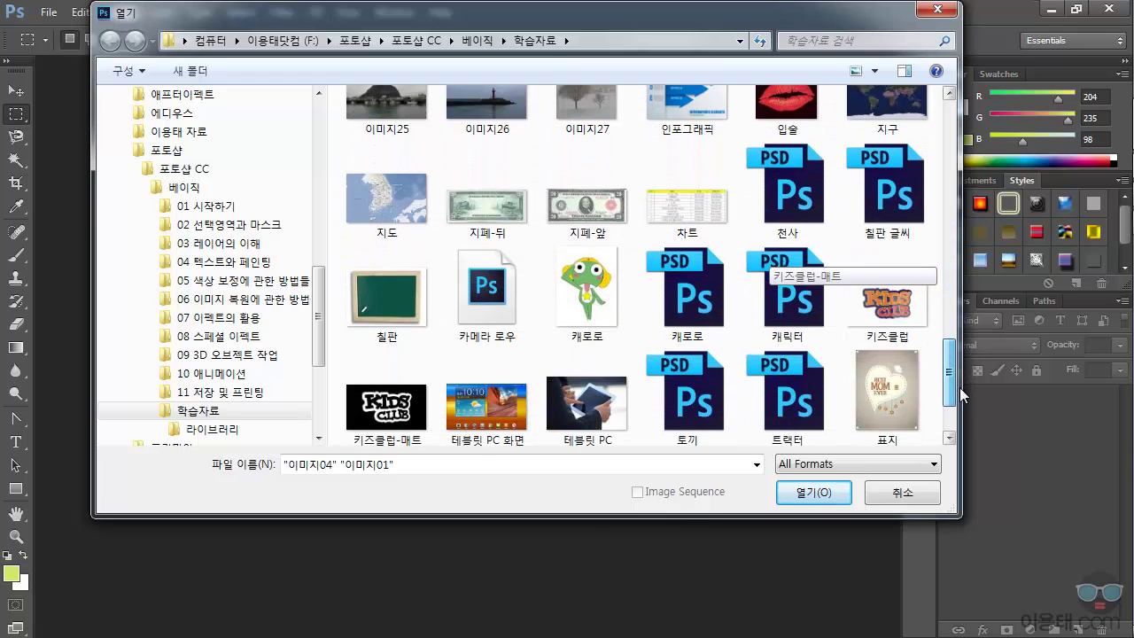
left_click(387, 321, "ctrl")
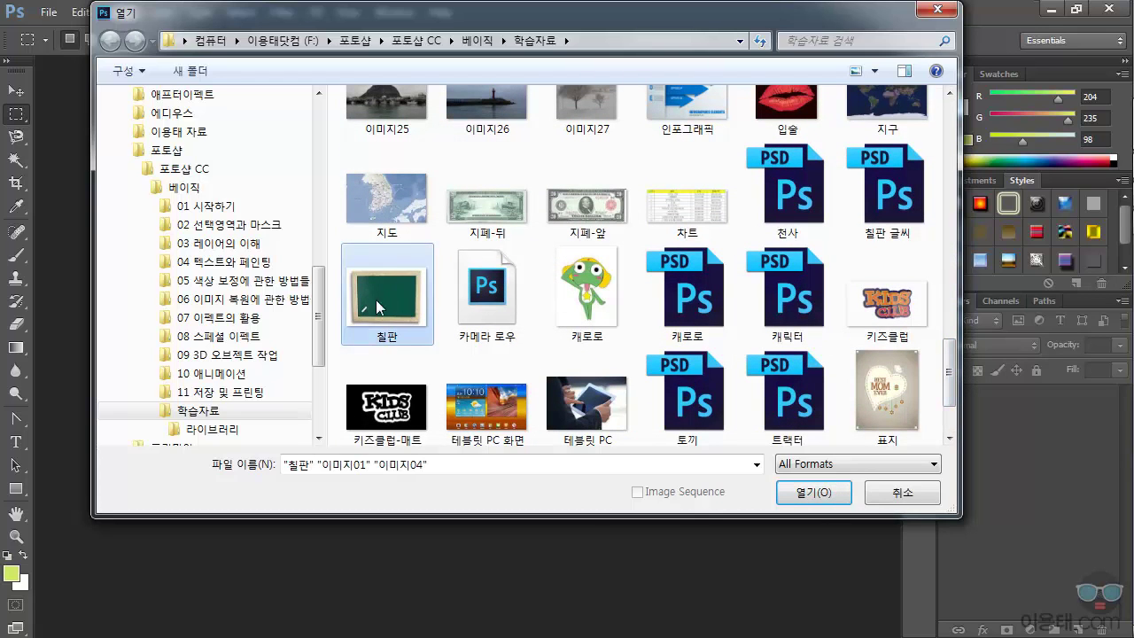
left_click(816, 495)
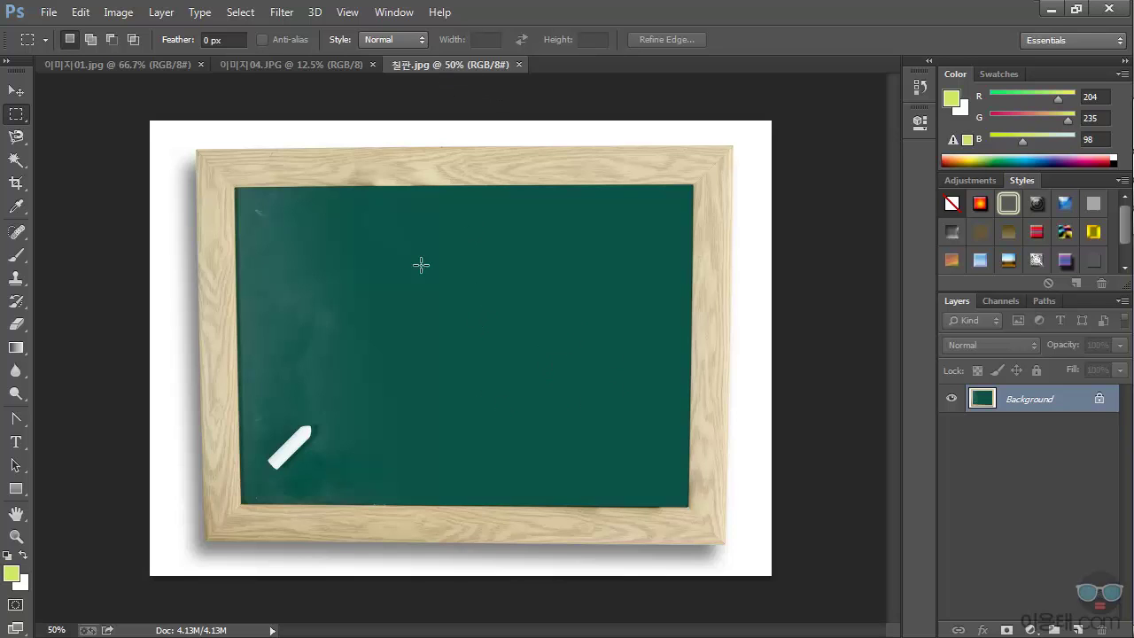
Look through the opened images 이미지01.jpg and 이미지04.JPG, and return to 칠판.jpg.
left_click(145, 63)
left_click(271, 64)
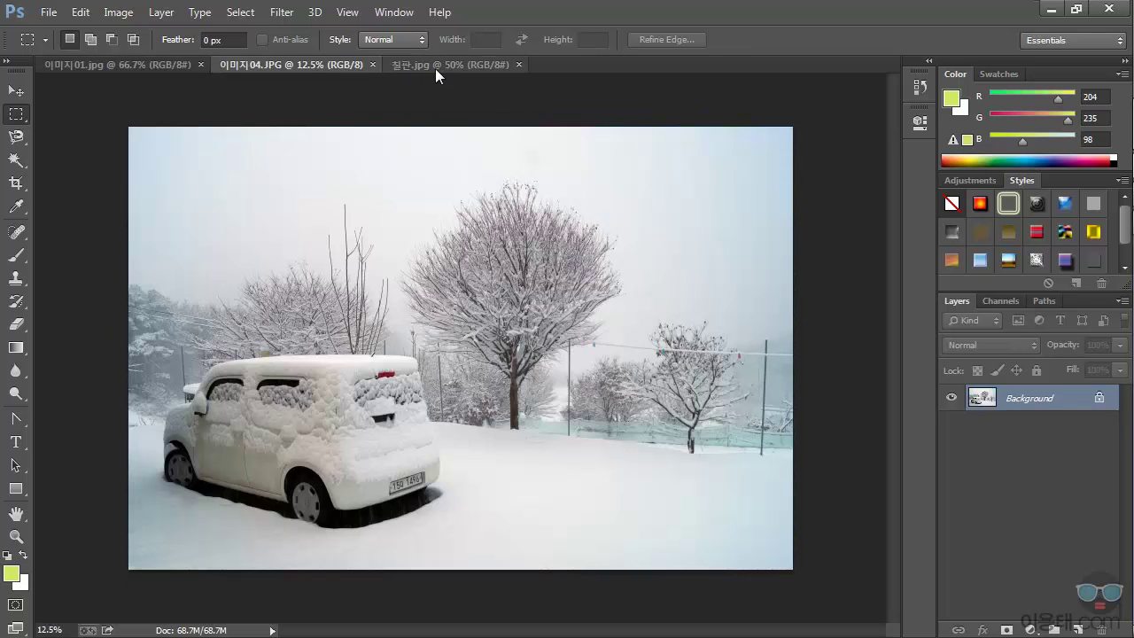
left_click(439, 67)
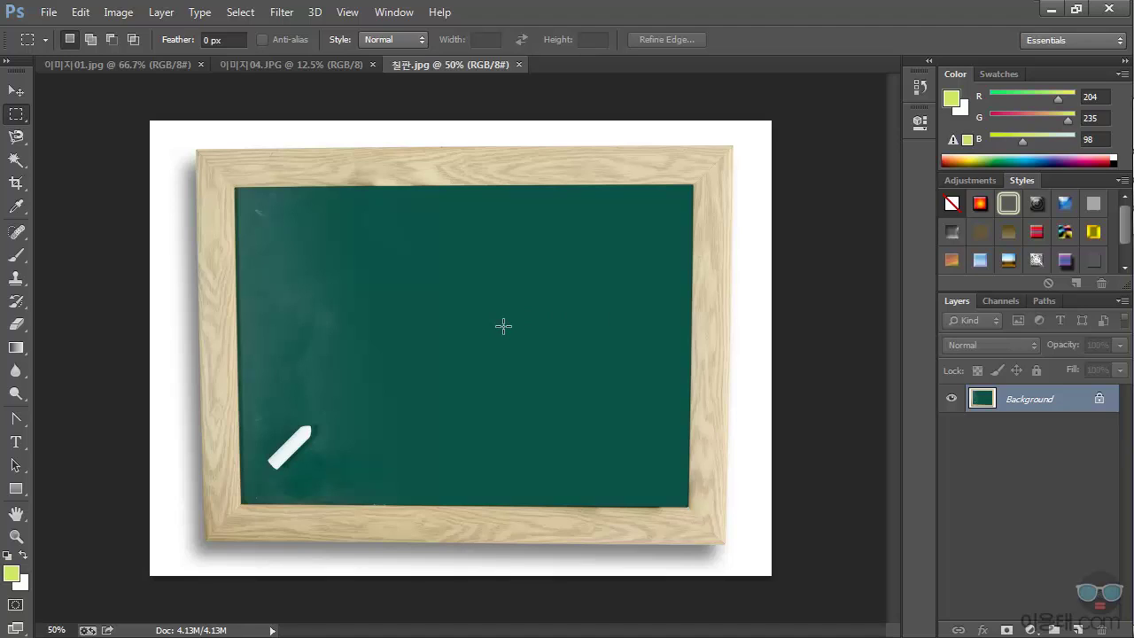
Add the text "떠든사람" to the middle of the chalkboard with the Type tool in white (ffffff).
left_click(18, 444)
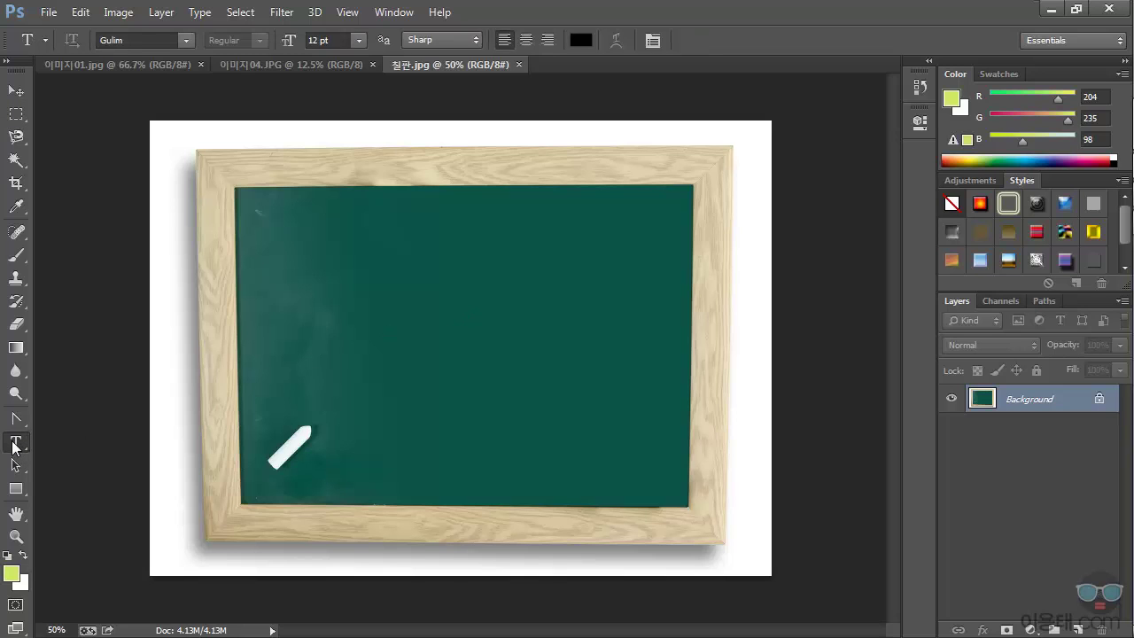
left_click(11, 574)
type("ffffff")
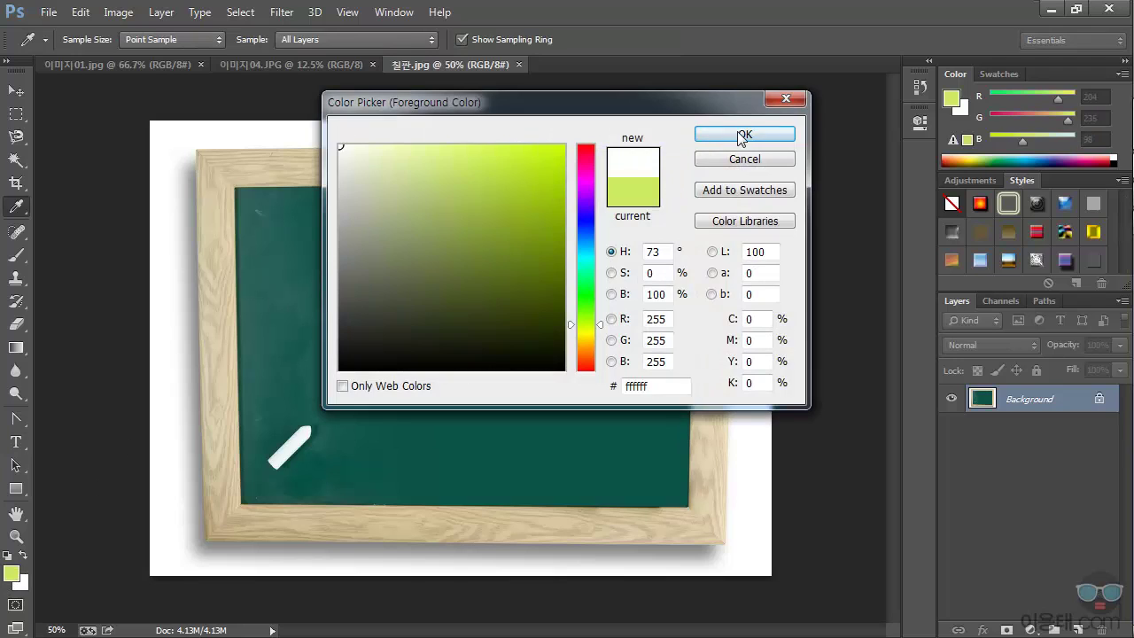
left_click(738, 135)
left_click(423, 321)
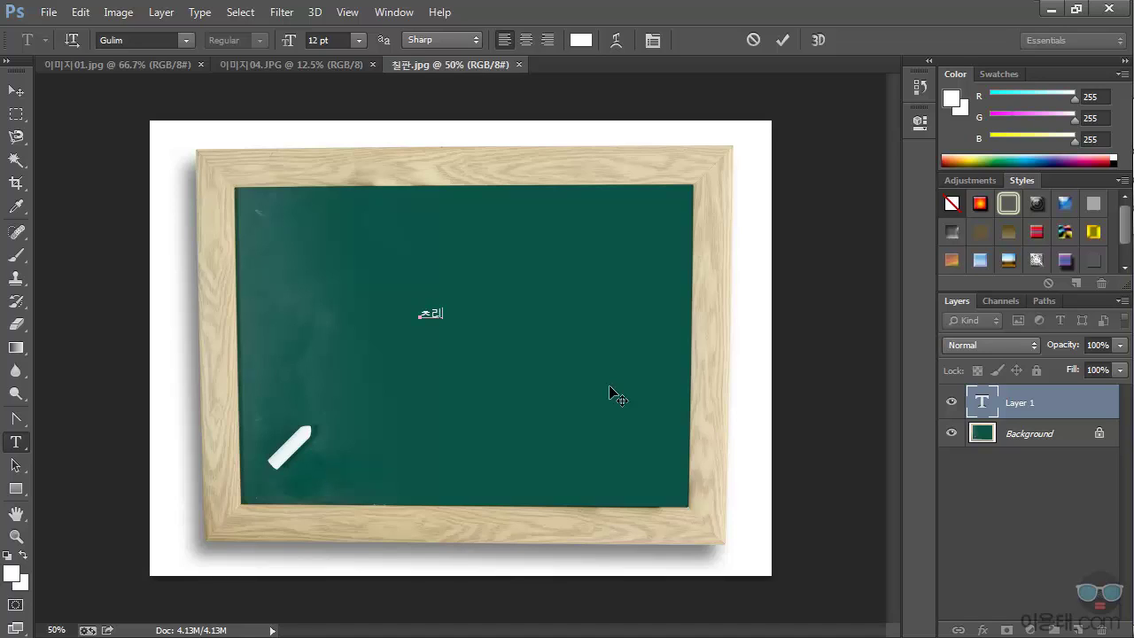
type("머ㅗ")
type("람")
Select the whole 떠든사람 text, try out several font families on it and choose HwangJini.
left_click_drag(468, 314, 406, 312)
left_click(187, 40)
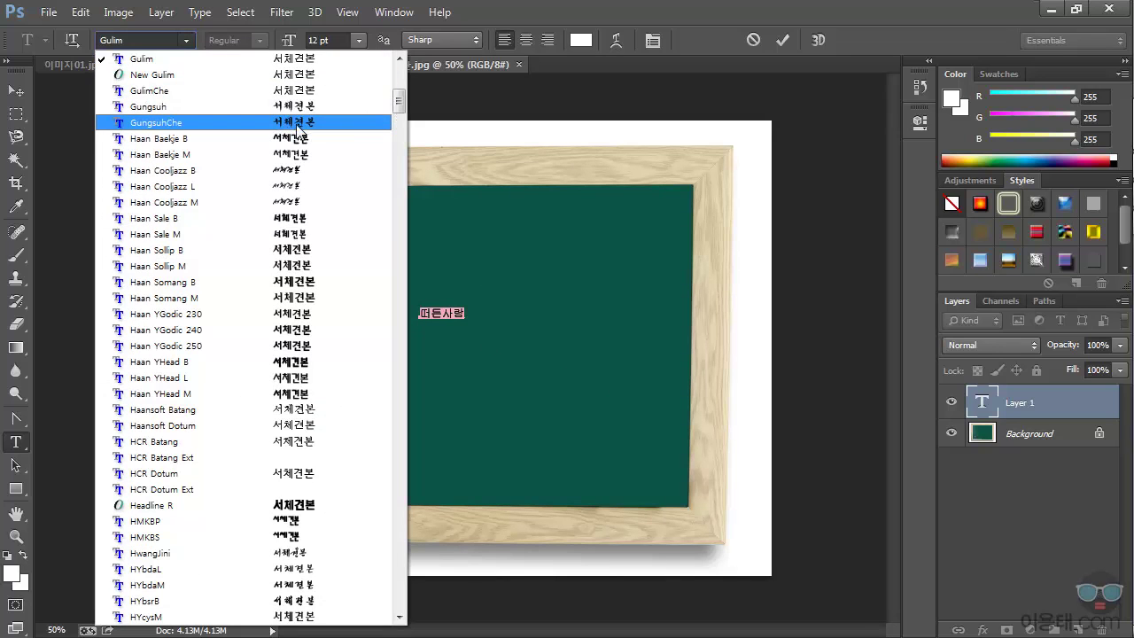
left_click(292, 282)
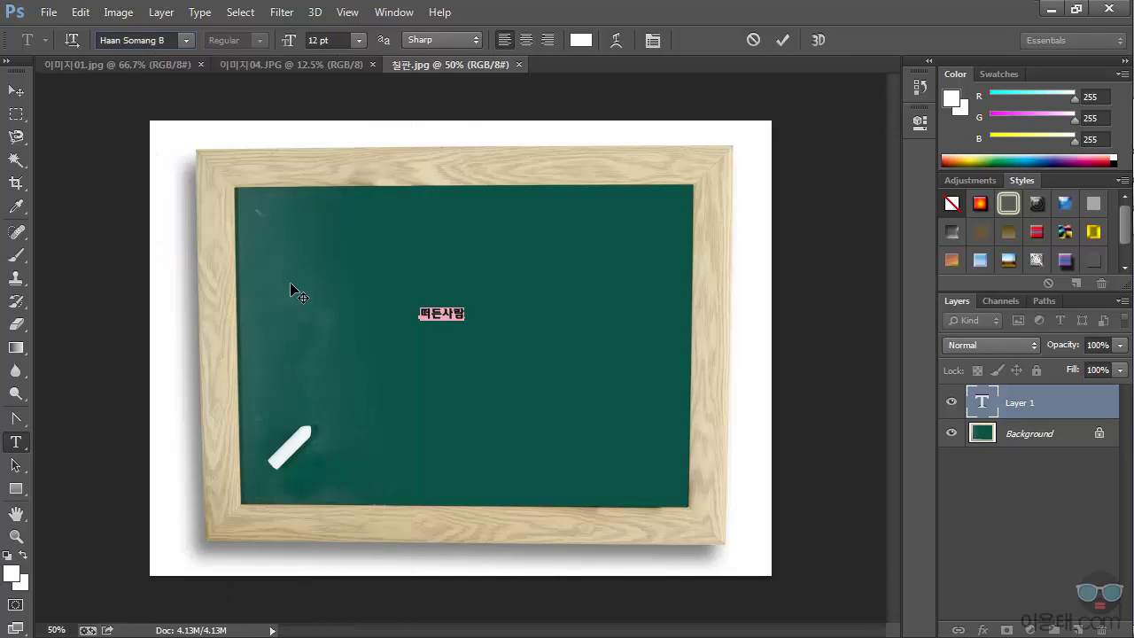
left_click(159, 46)
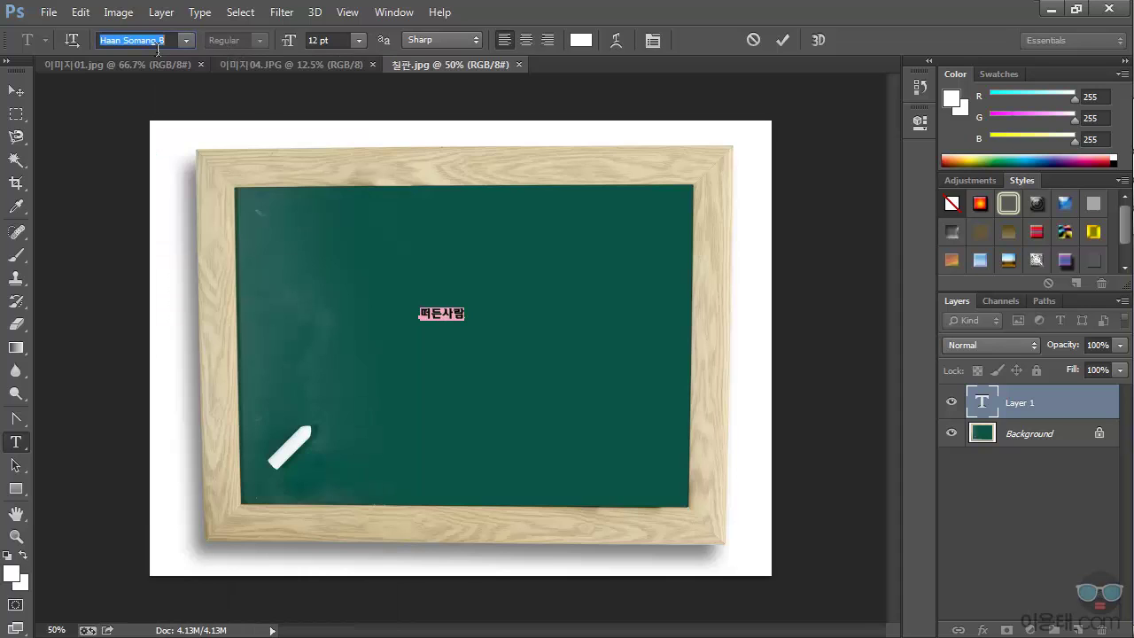
key("Down")
key("Down")
key("Down")
key("Down")
key("Down")
key("Down")
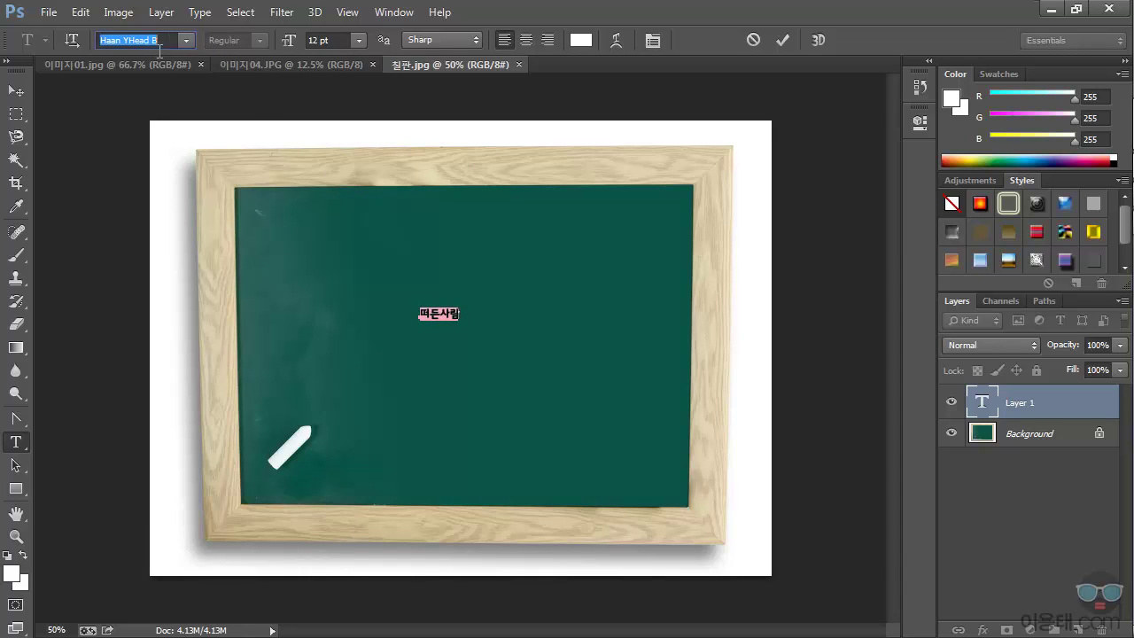
key("Down")
key("Down")
key("Down")
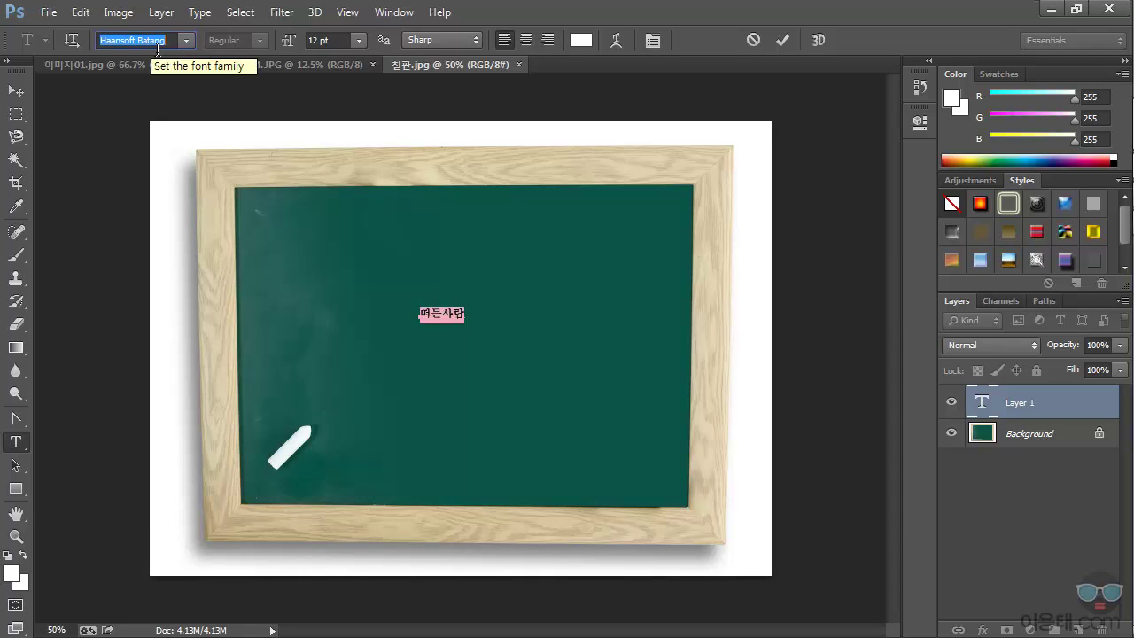
key("Down")
key("Down")
key("Down")
key("Down")
key("Down")
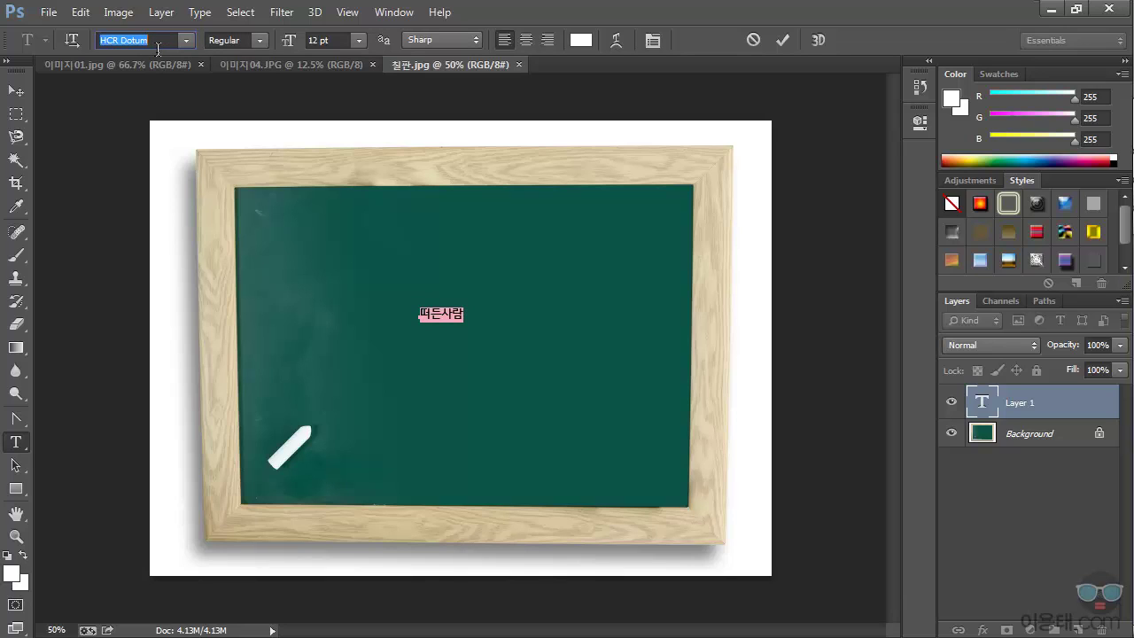
key("Down")
key("Down")
key("Down")
key("Down")
key("Down")
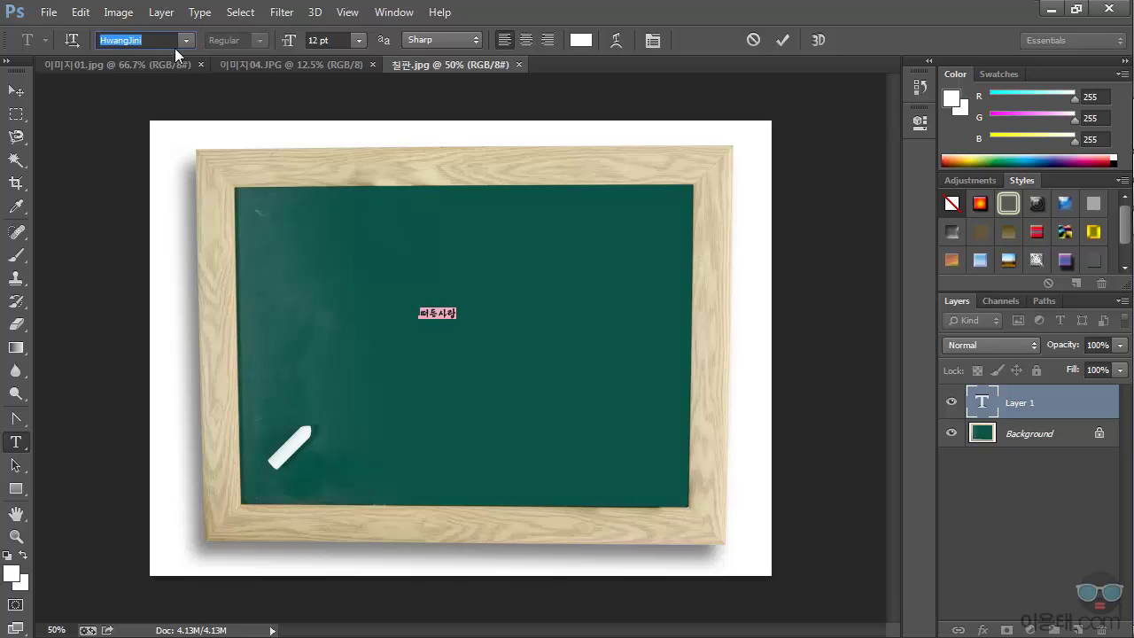
Set the text size to 48 pt and move the text to the chalkboard's upper right area.
left_click(360, 40)
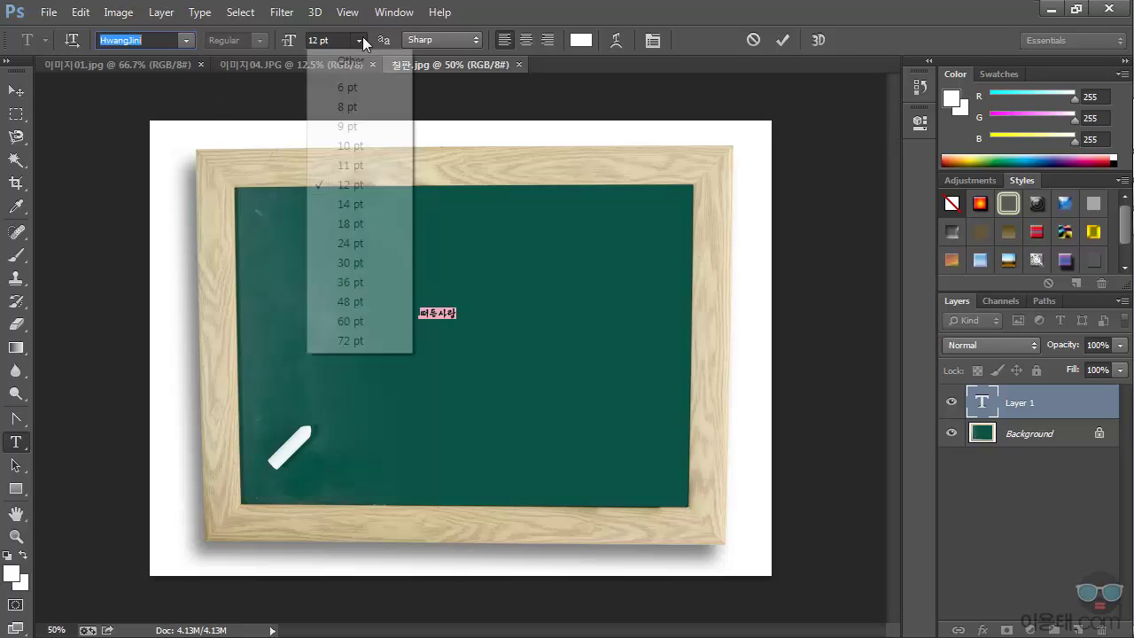
left_click(357, 302)
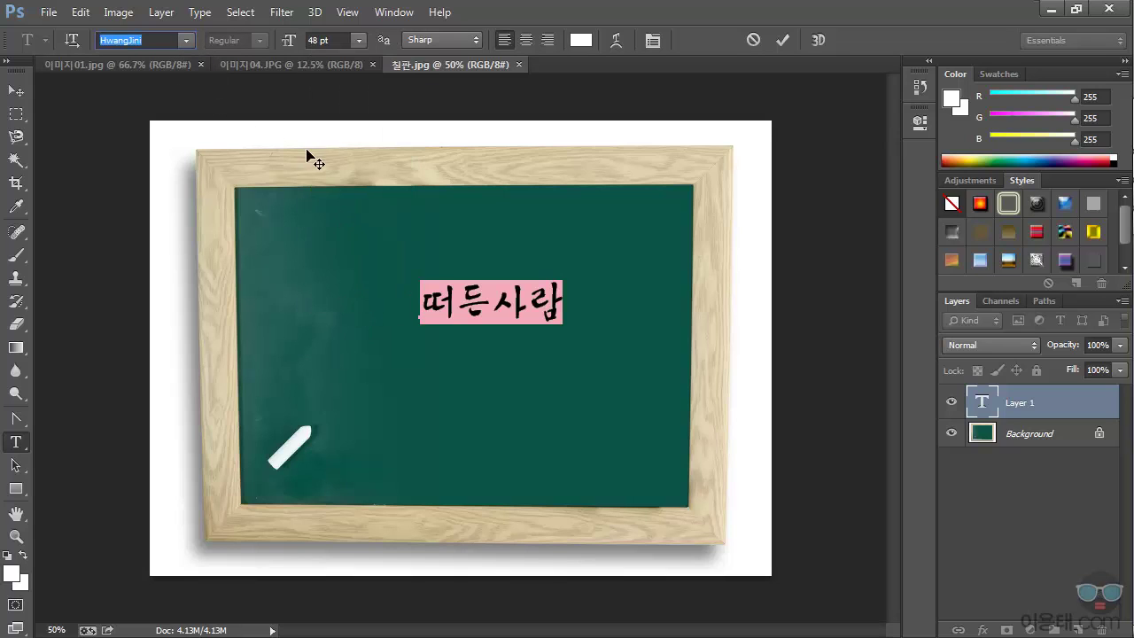
left_click(16, 91)
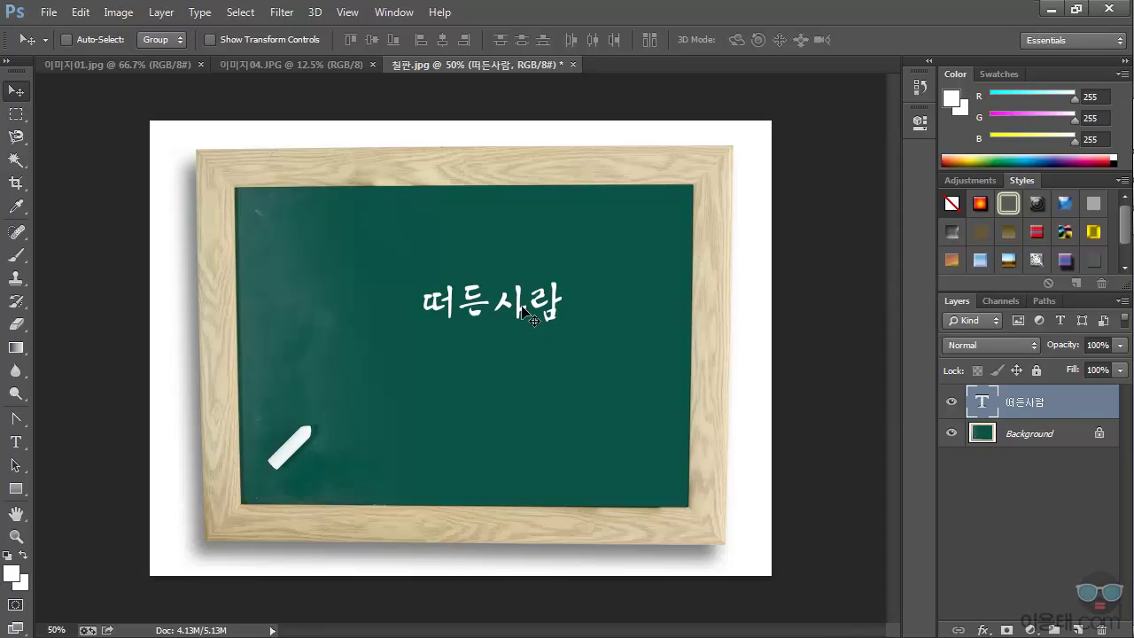
left_click_drag(530, 314, 610, 255)
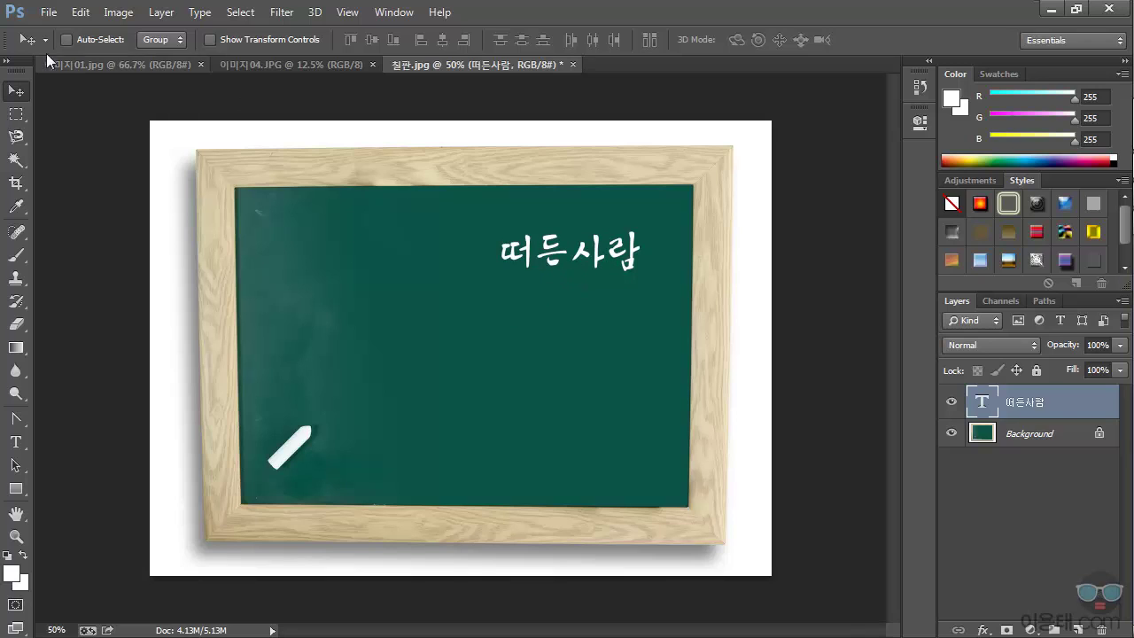
Change the 떠든사람 text's font to 양재난초체Med and shift the text slightly left on the chalkboard.
double_click(986, 404)
left_click(185, 41)
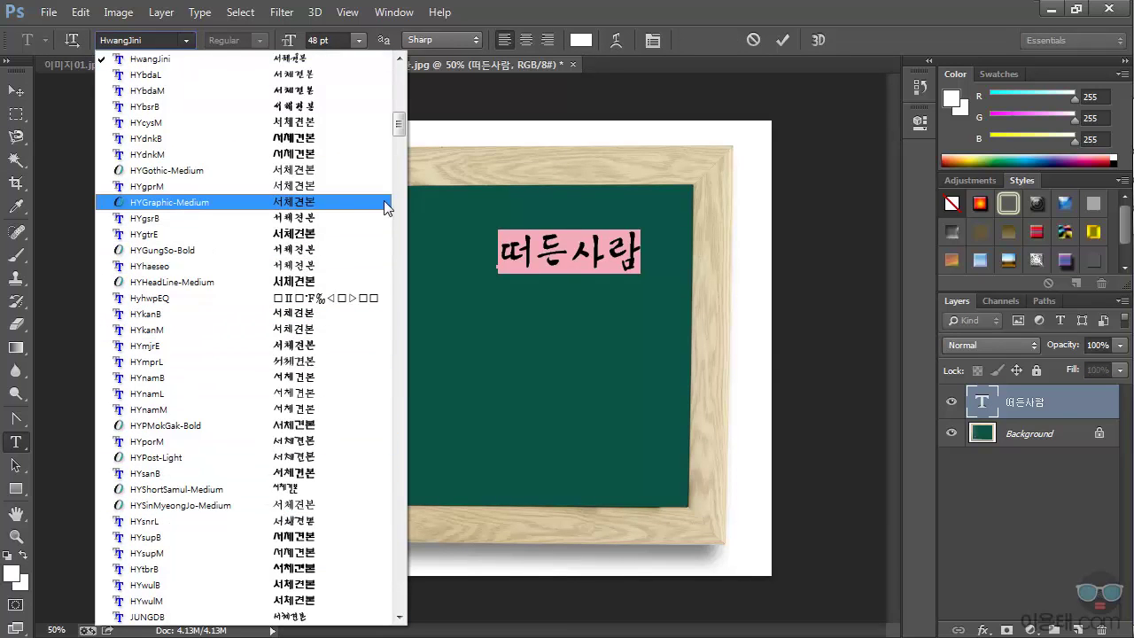
left_click_drag(398, 124, 400, 81)
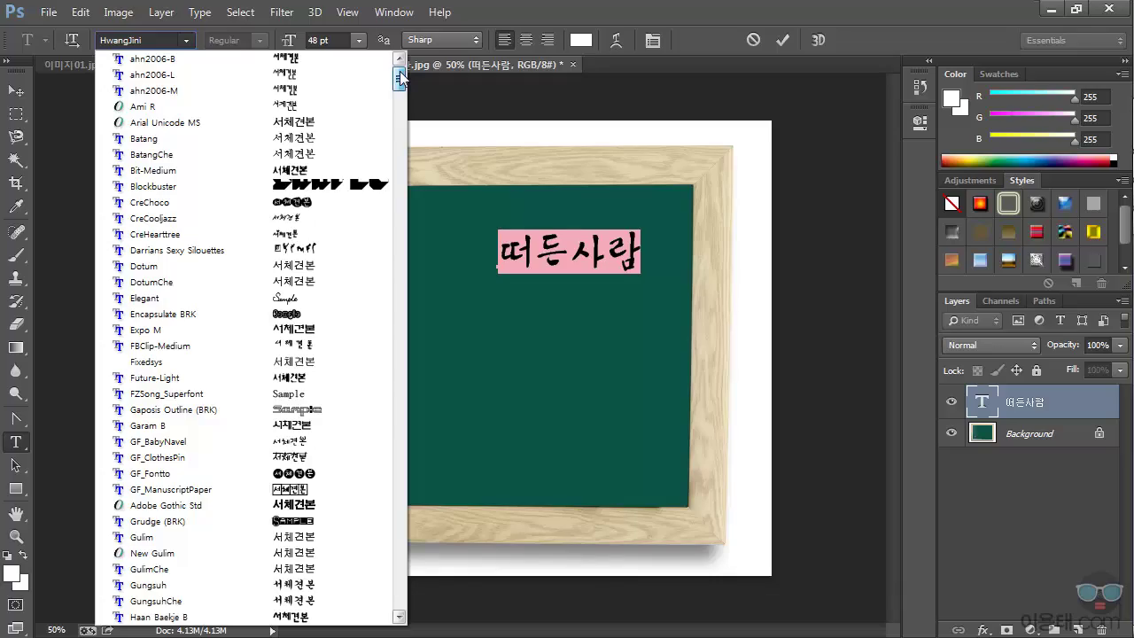
left_click_drag(400, 78, 414, 208)
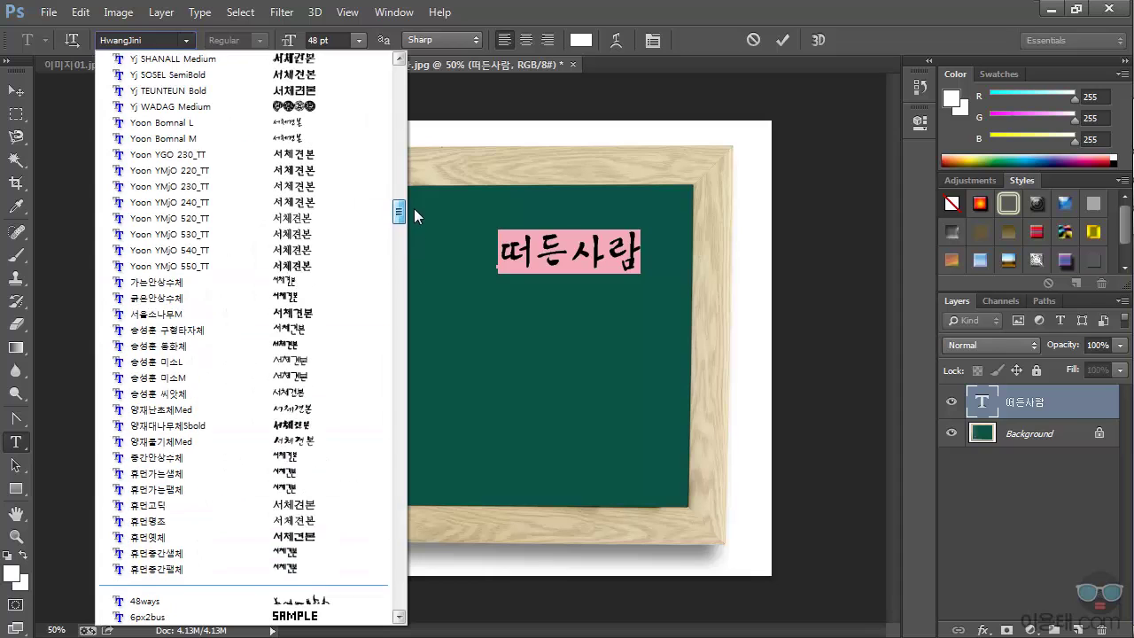
left_click(323, 410)
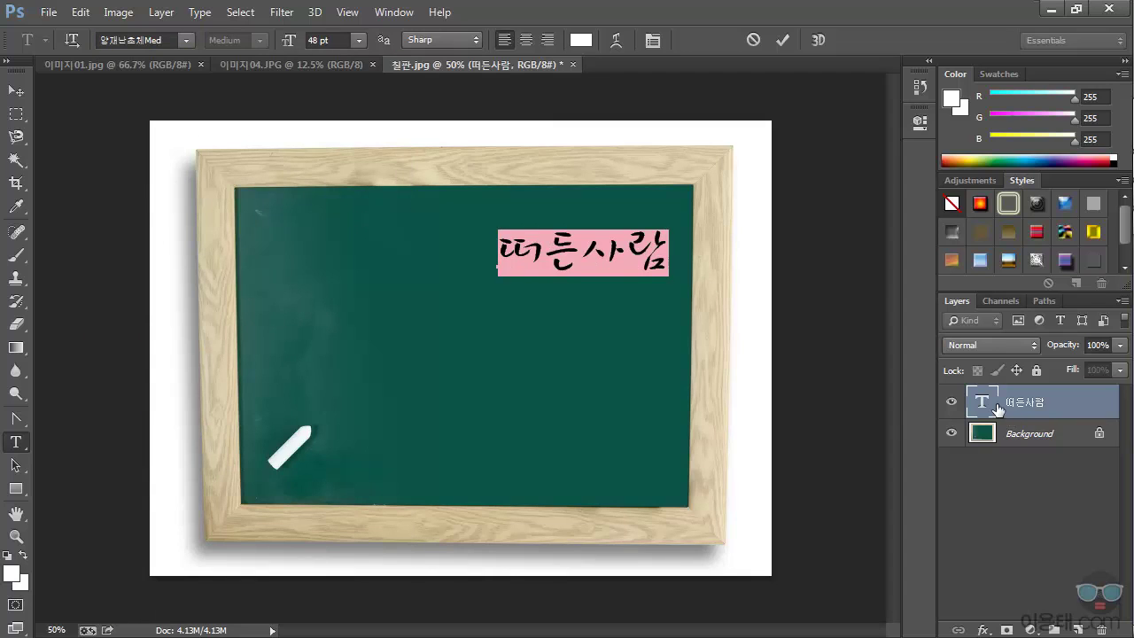
key("ctrl+Return")
key("v")
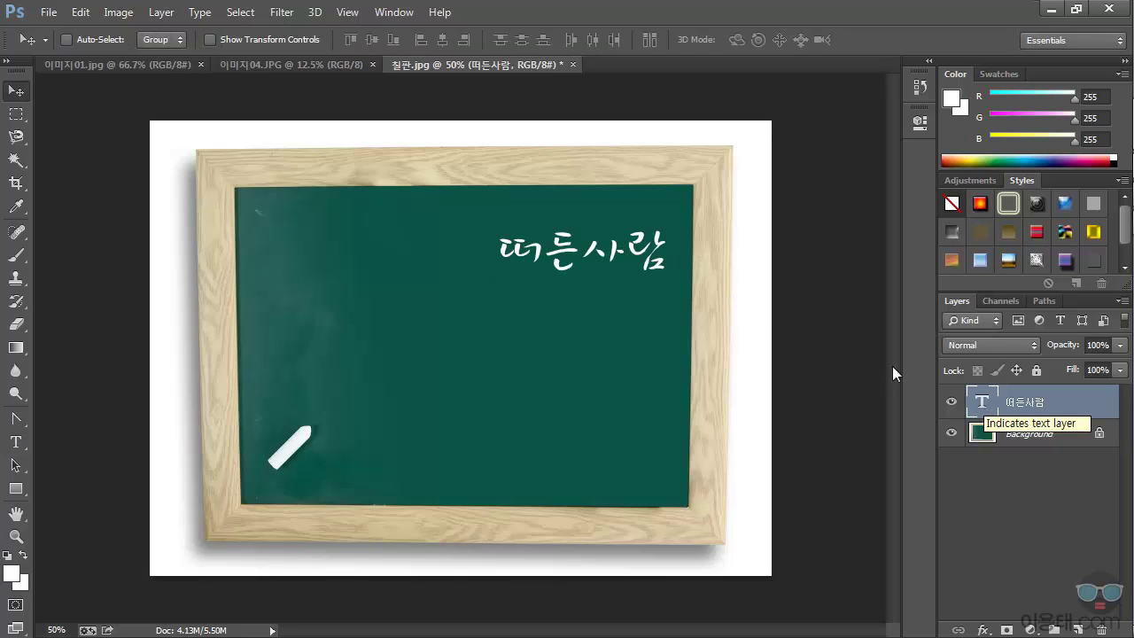
left_click_drag(657, 233, 641, 236)
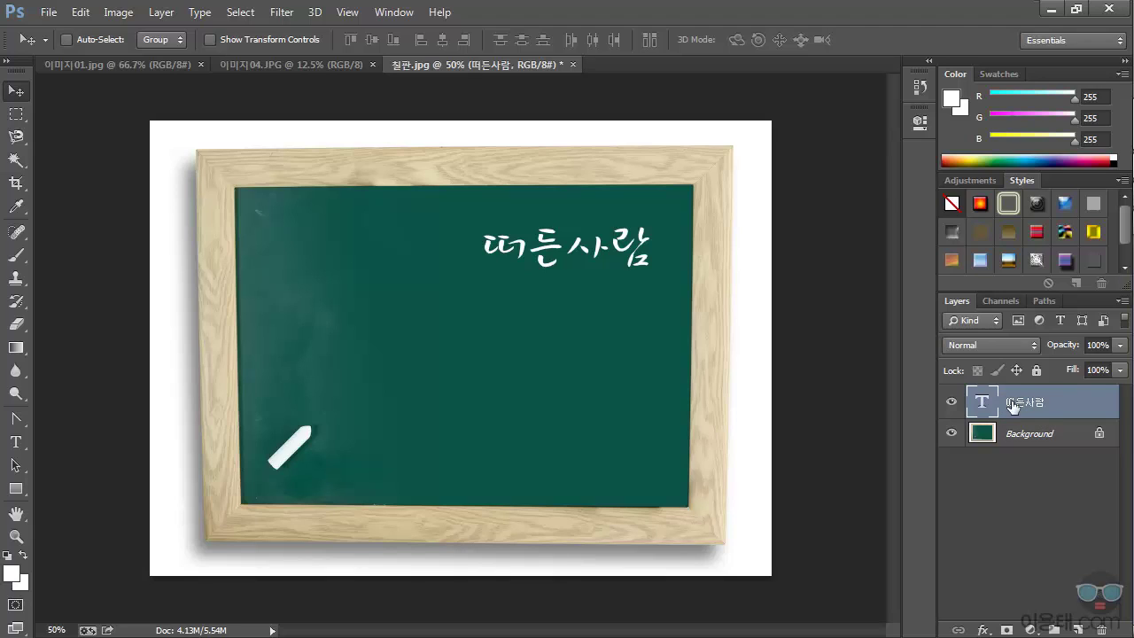
Set the blend mode of the 떠든사람 text layer to Dissolve.
left_click(1024, 344)
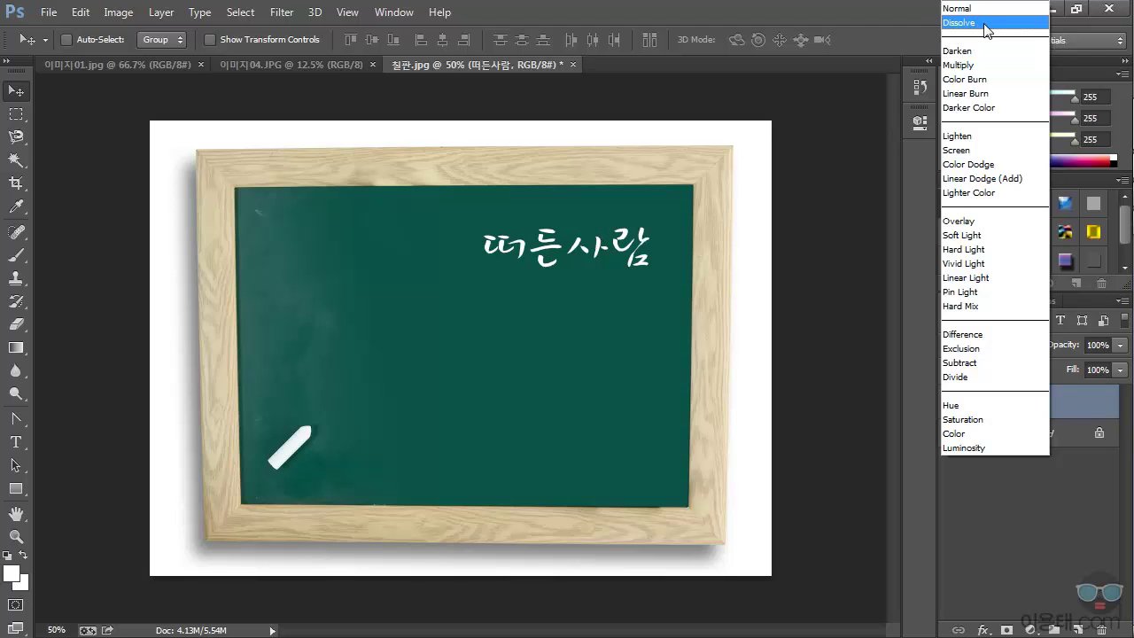
left_click(987, 24)
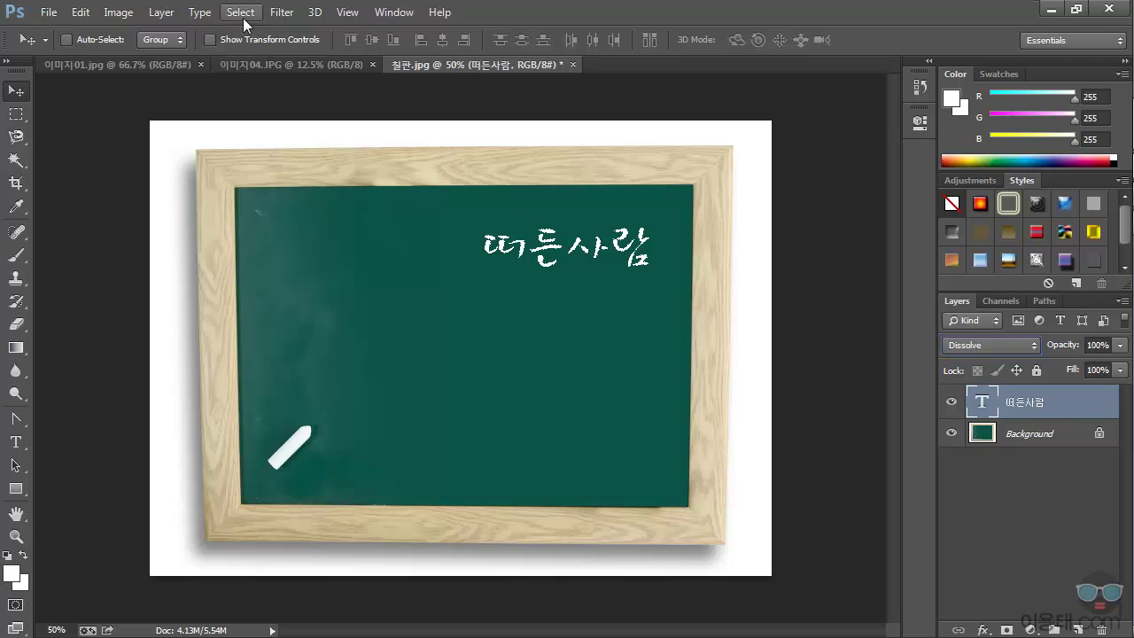
Rasterize the 떠든사람 text layer and apply a slight Gaussian Blur to roughen it into chalk-like lettering.
left_click(281, 12)
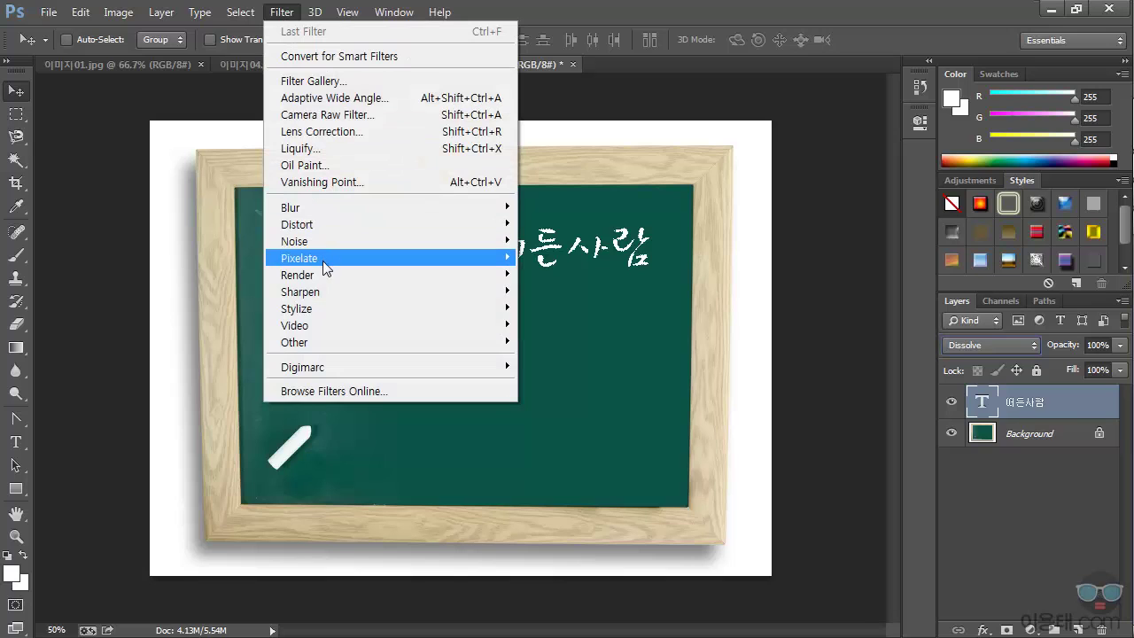
mouse_move(330, 205)
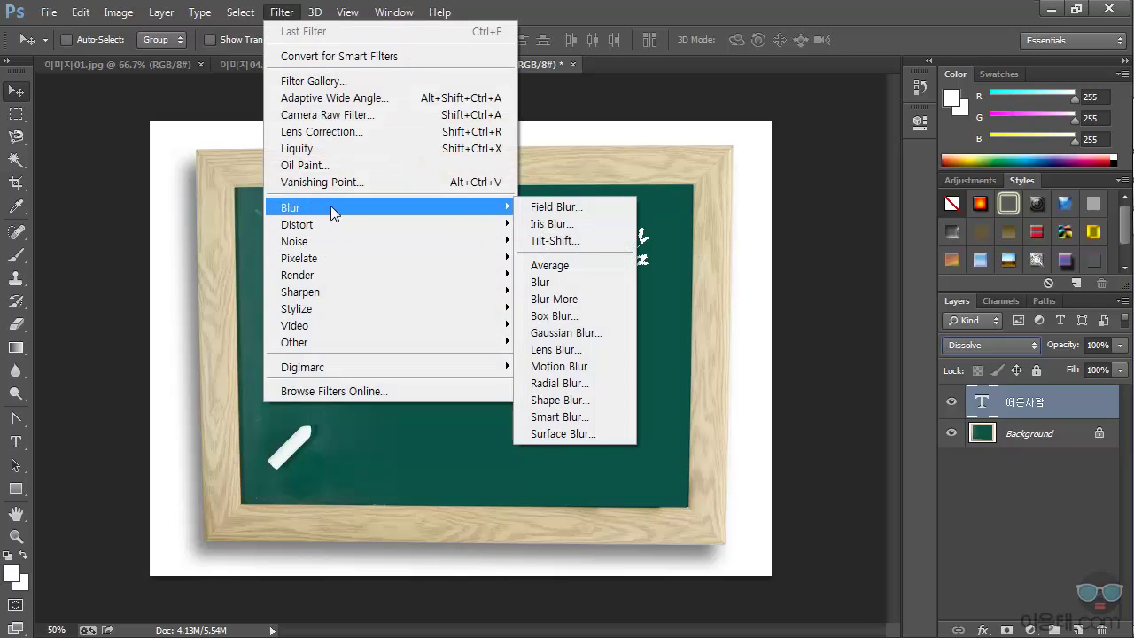
left_click(579, 333)
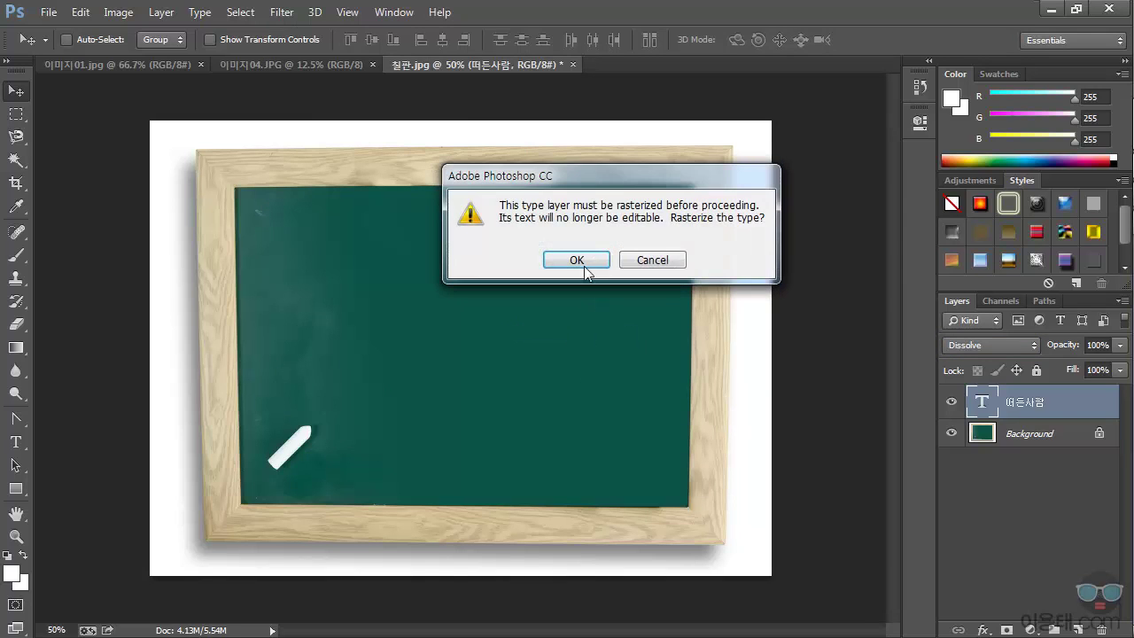
left_click_drag(628, 173, 669, 407)
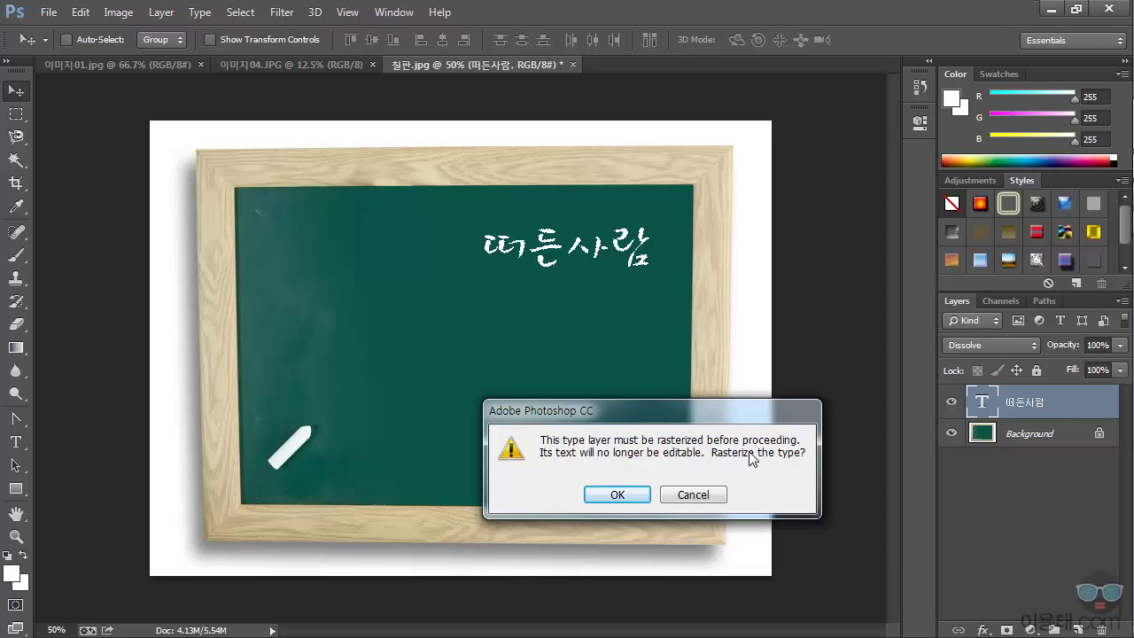
left_click(618, 496)
left_click_drag(854, 270, 685, 306)
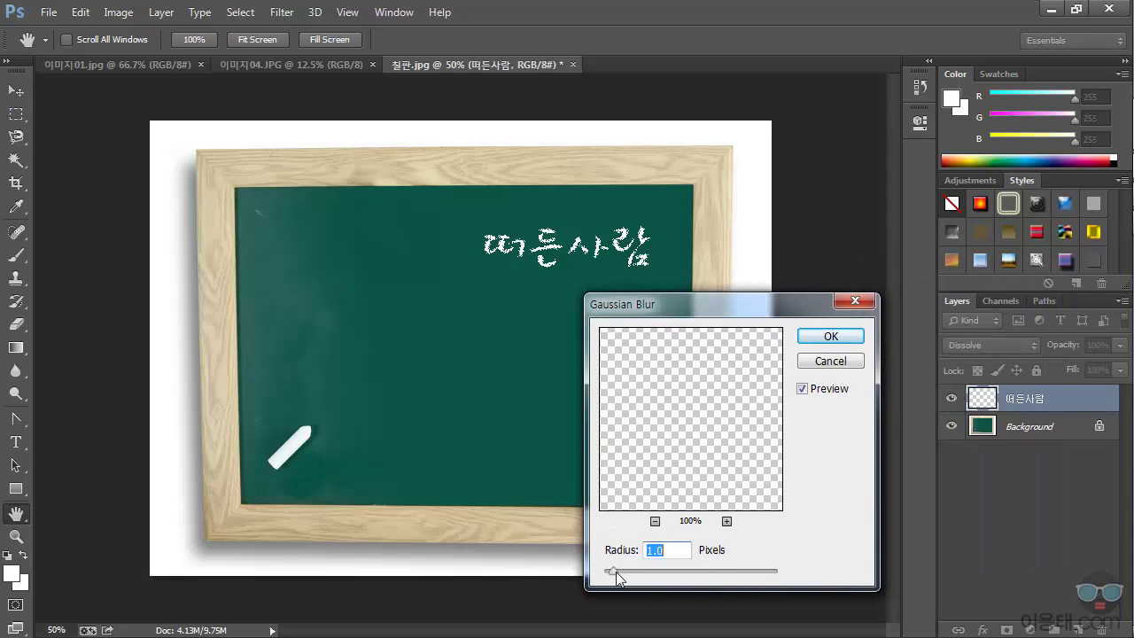
left_click_drag(616, 571, 610, 572)
left_click(837, 339)
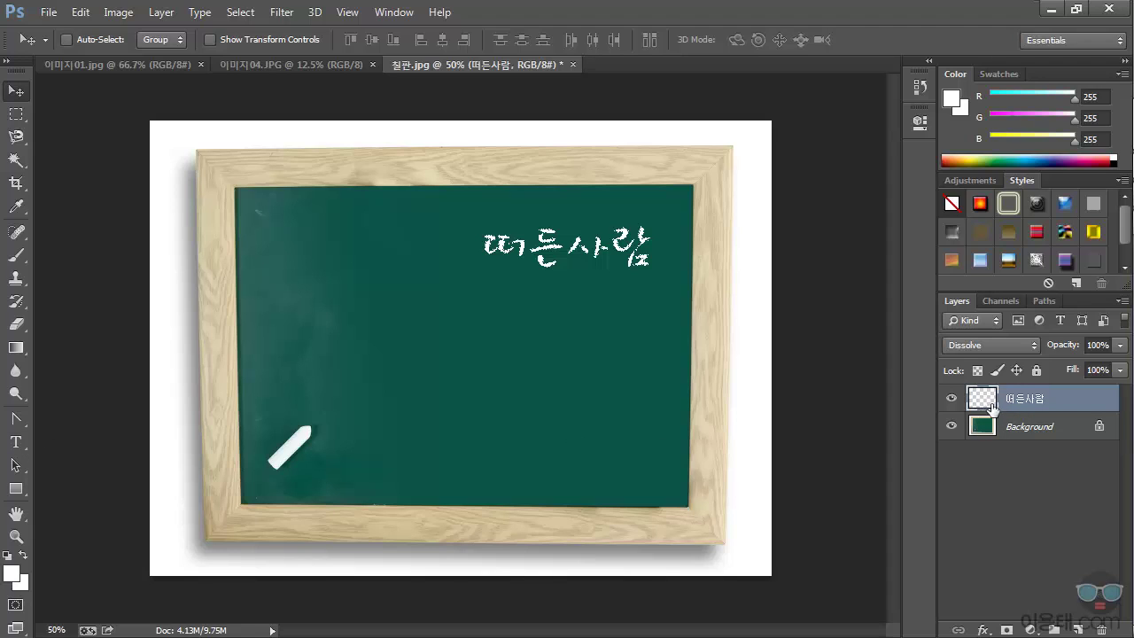
Add a text layer reading ㄴㄹㅇㄹㄴㅇ in the middle of the chalkboard.
left_click(15, 441)
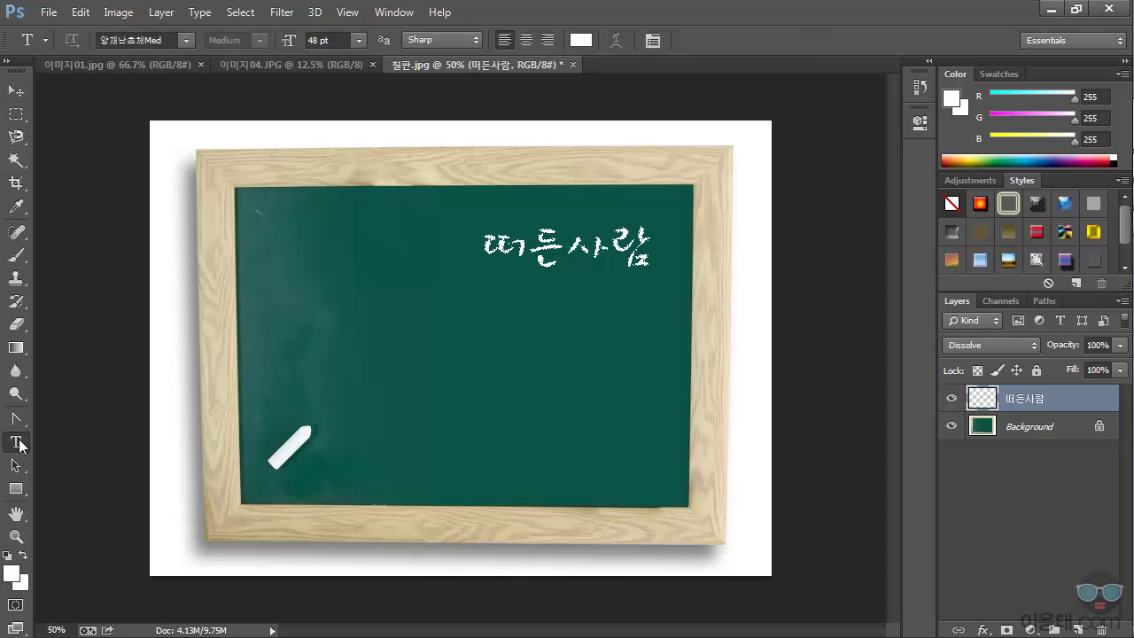
left_click(428, 372)
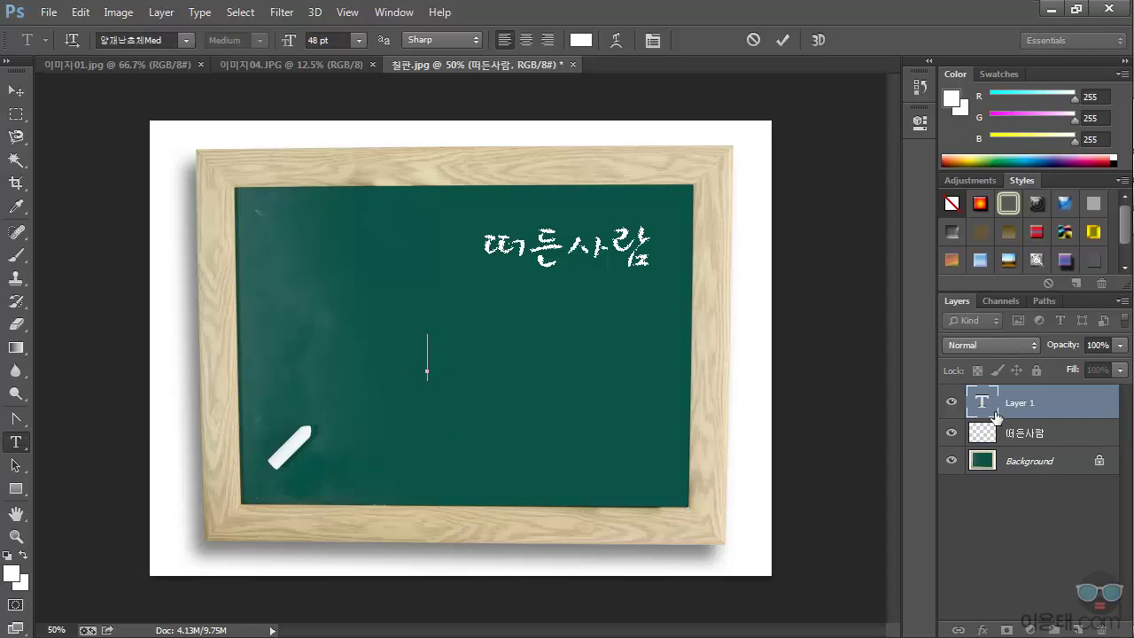
type("ㄴㄹㅇㄹㄴㅇ")
key("ctrl+Return")
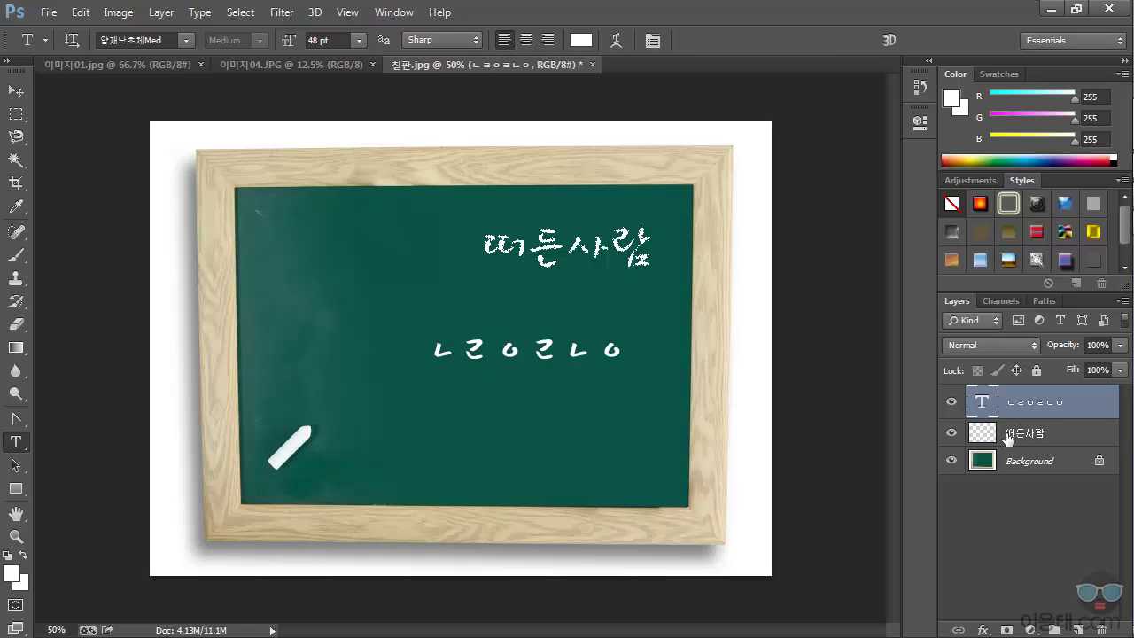
Reopen the ㄴㄹㅇㄹㄴㅇ text for editing and delete its layer.
double_click(983, 403)
left_click(655, 368)
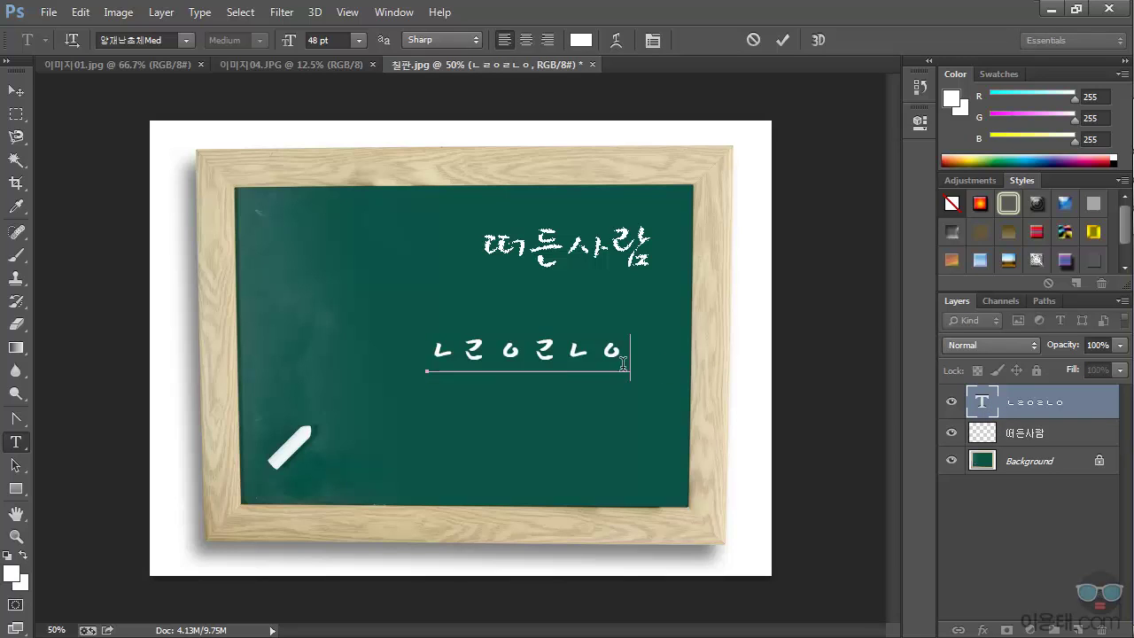
double_click(524, 362)
left_click_drag(992, 402, 1101, 630)
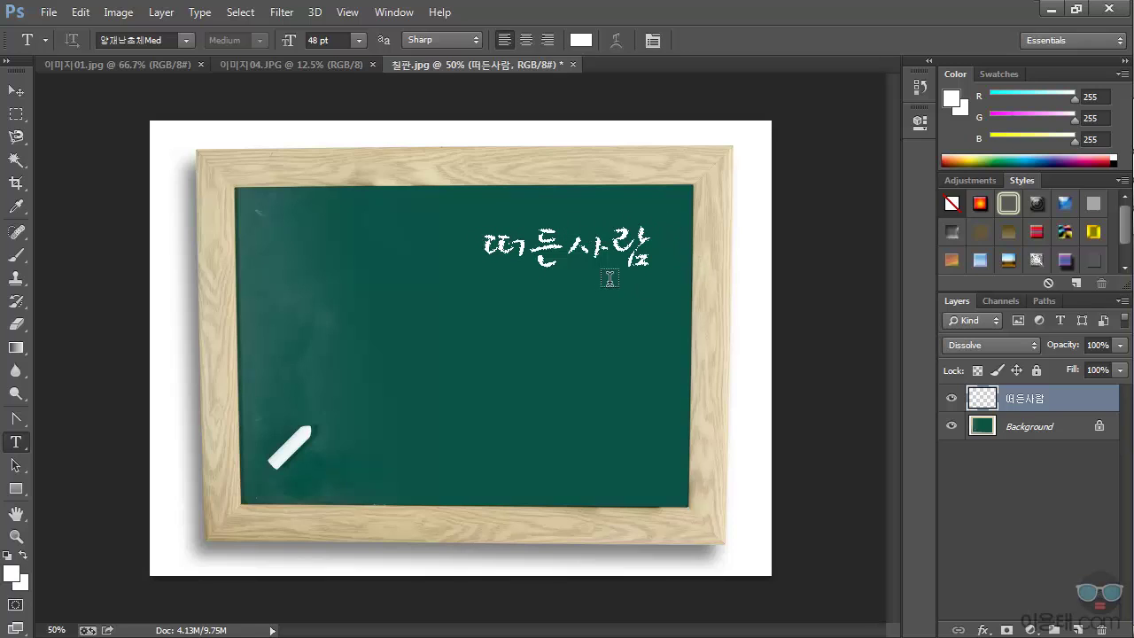
Copy the snowy car photo from 이미지04.JPG into the 이미지01.jpg document as a new layer.
left_click(1023, 429)
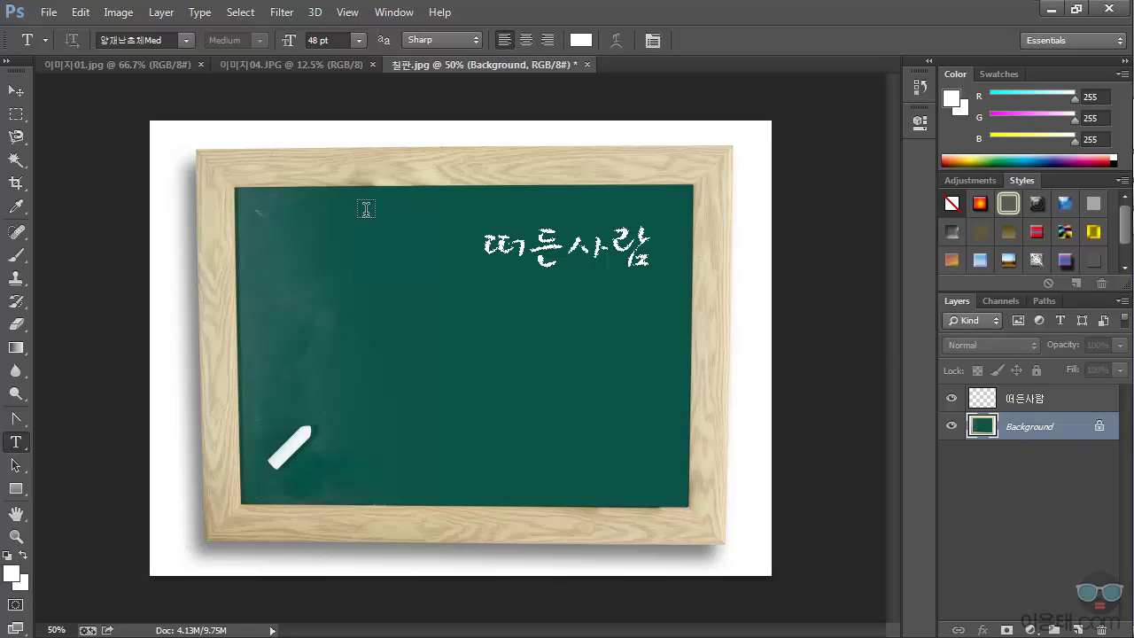
left_click(127, 64)
left_click(258, 67)
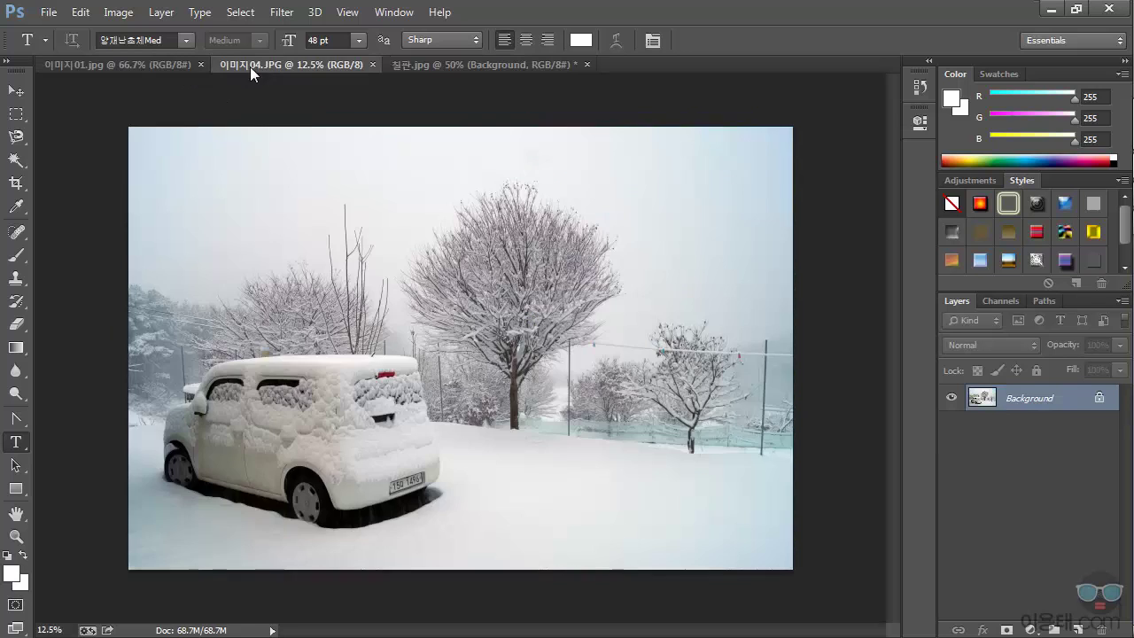
left_click(184, 65)
left_click(263, 64)
left_click(15, 93)
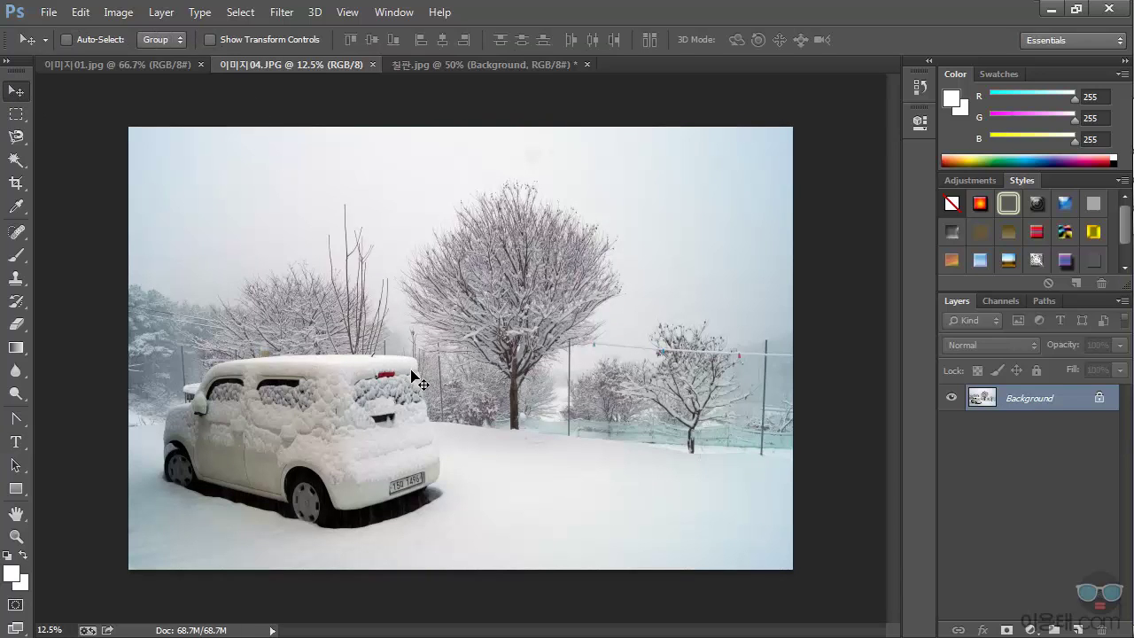
left_click_drag(417, 376, 461, 330)
Reposition the snow photo layer and scale it to 19.83% width and 19.80% height so it fills the canvas.
scroll(465, 332, "down", 5)
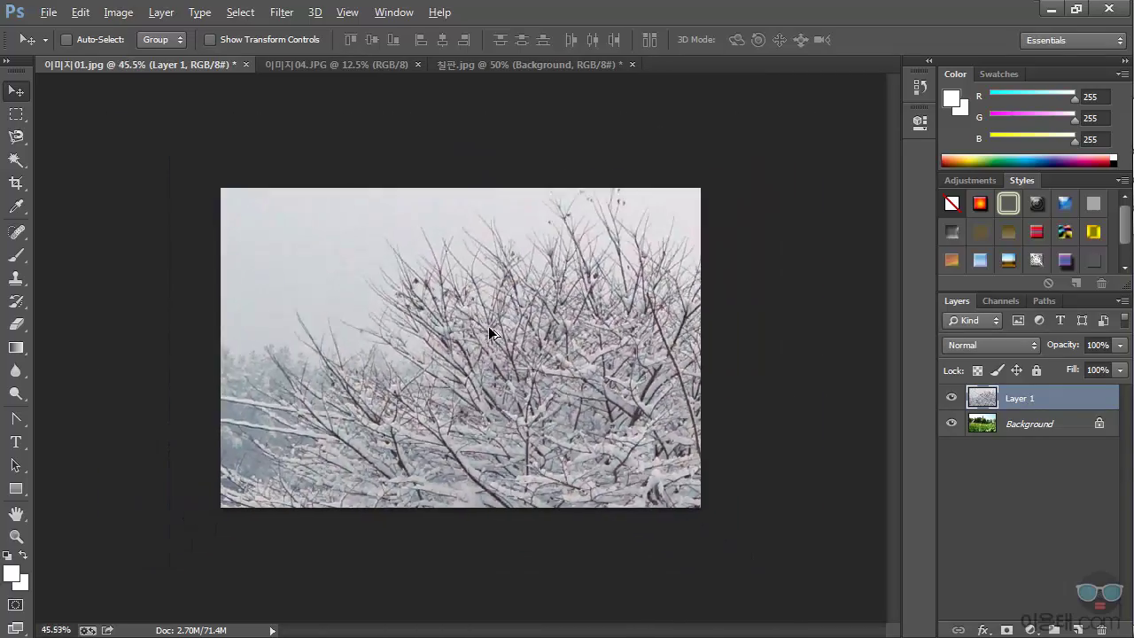
left_click_drag(370, 304, 478, 365)
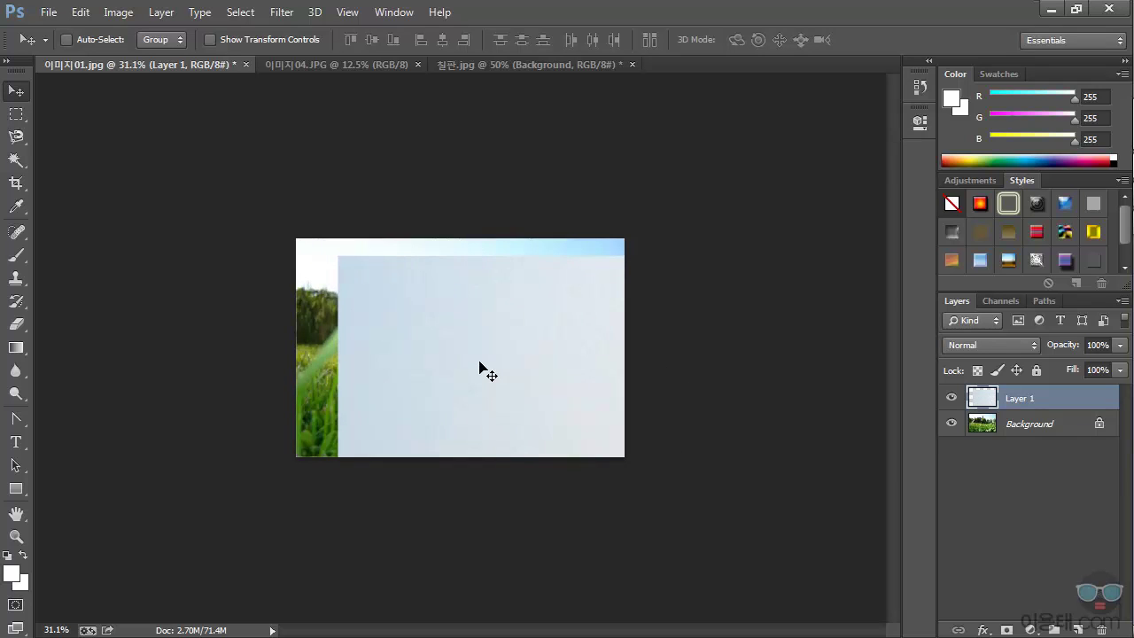
key("ctrl+t")
left_click_drag(344, 259, 724, 538)
left_click_drag(808, 585, 255, 167)
left_click_drag(290, 197, 711, 529)
left_click_drag(784, 557, 293, 168)
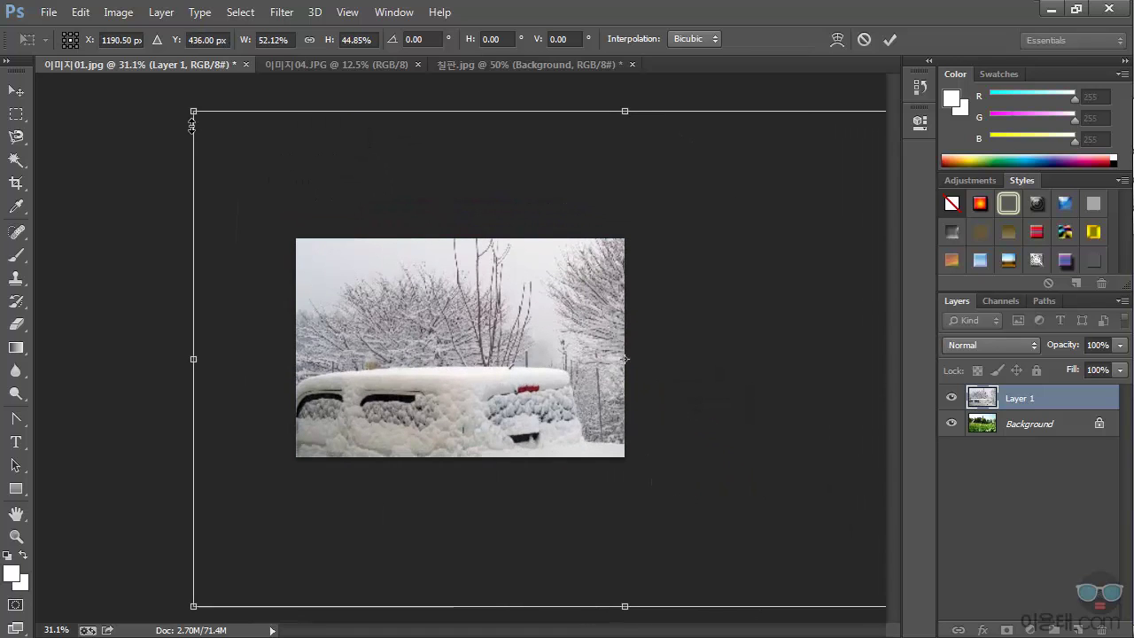
left_click_drag(209, 119, 360, 296)
left_click_drag(641, 313, 625, 314)
left_click_drag(472, 396, 475, 459)
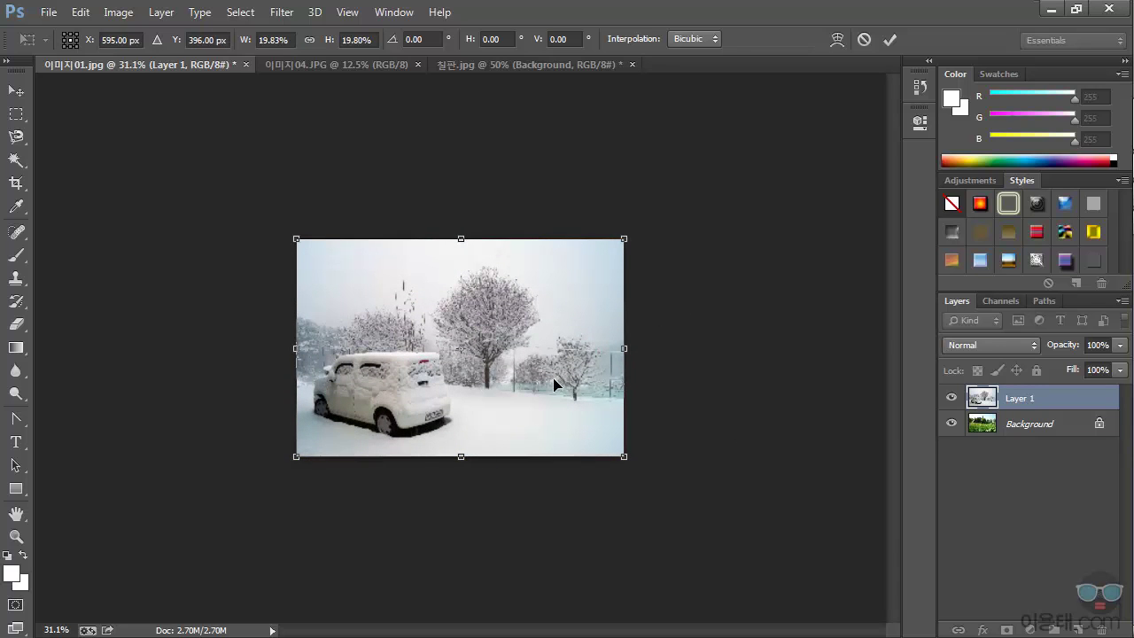
key("Return")
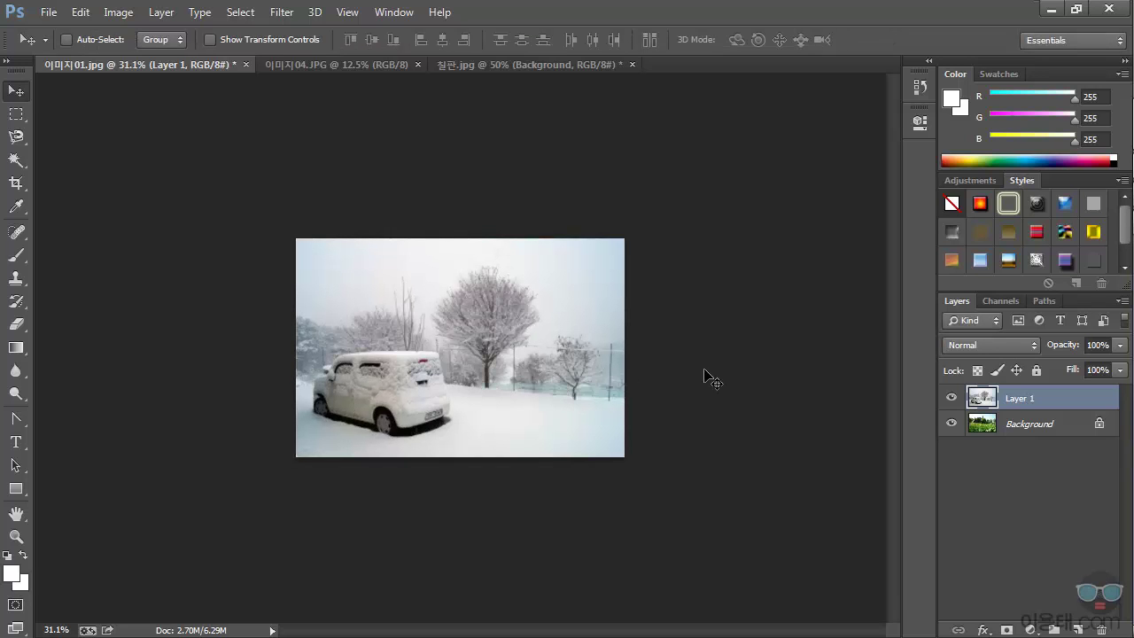
Hide Layer 1 and show it again to compare the snow photo with the grass photo beneath.
scroll(430, 354, "up", 3)
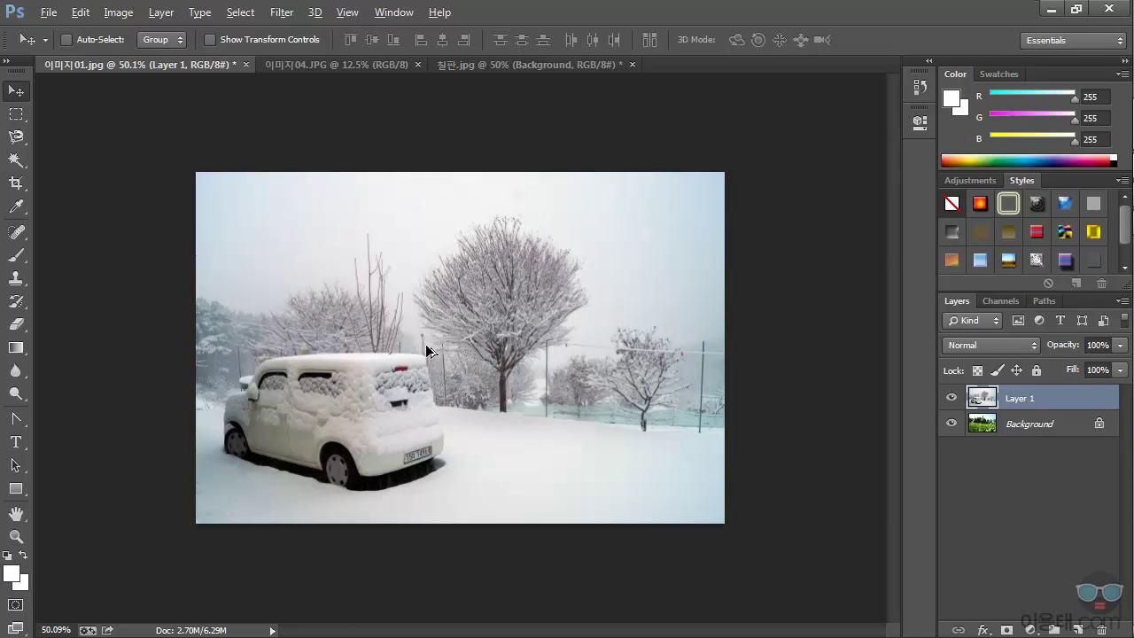
key("alt")
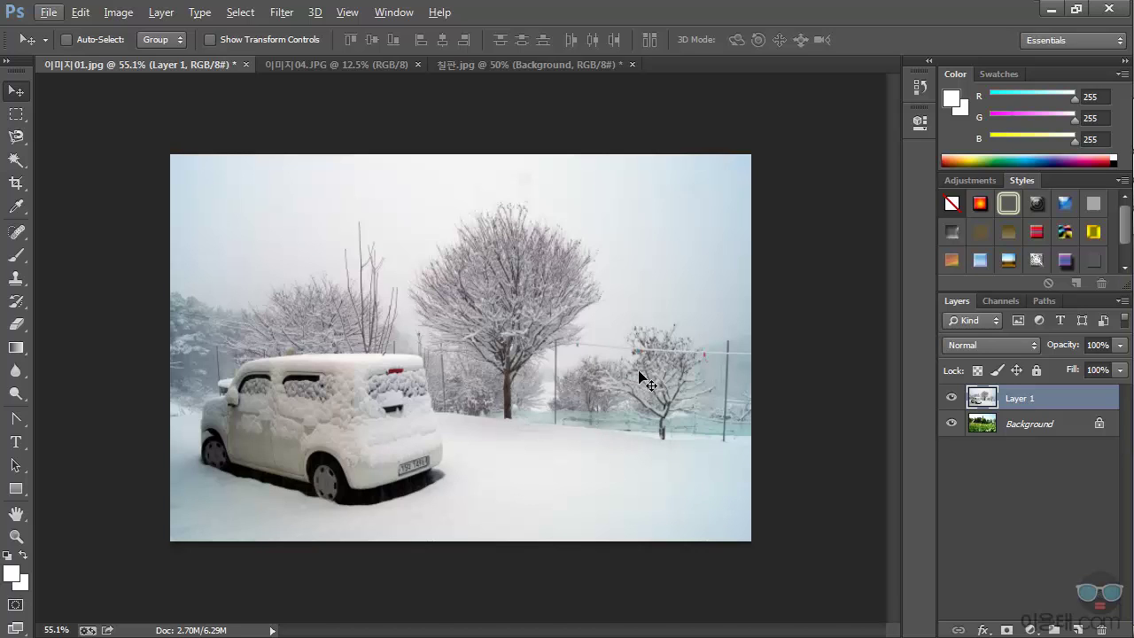
left_click(1045, 431)
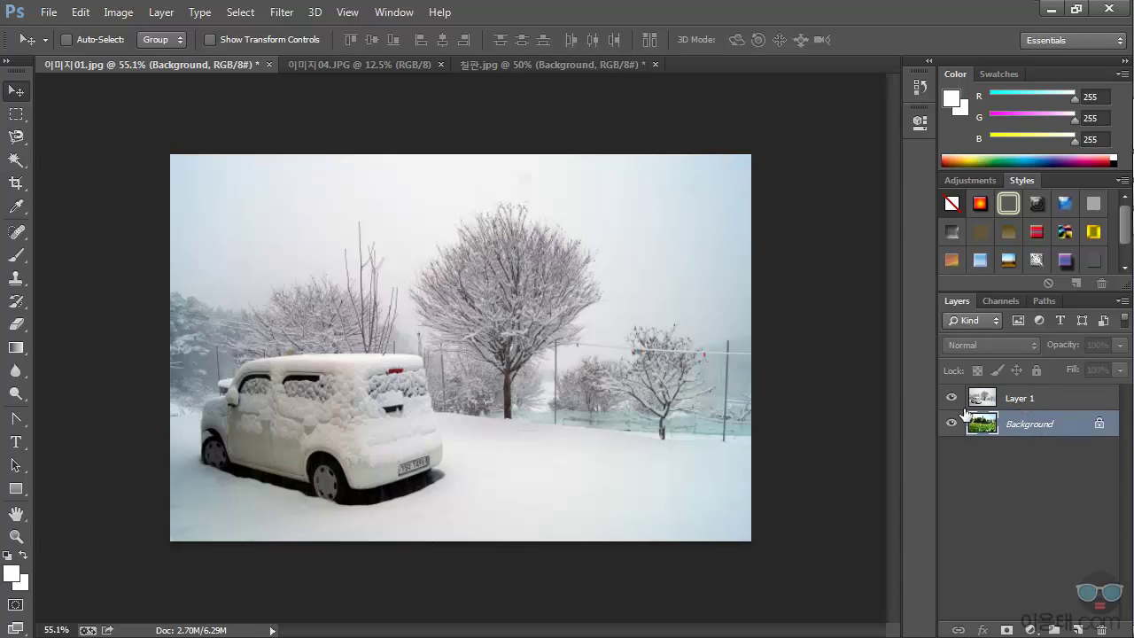
left_click(953, 398)
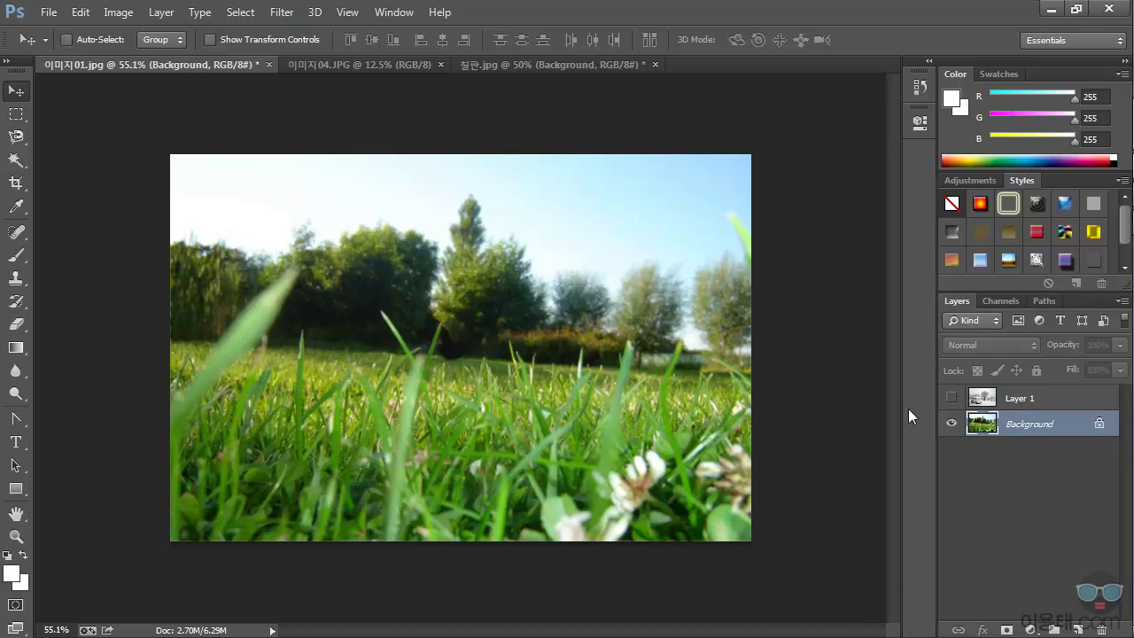
left_click(952, 399)
left_click(1028, 401)
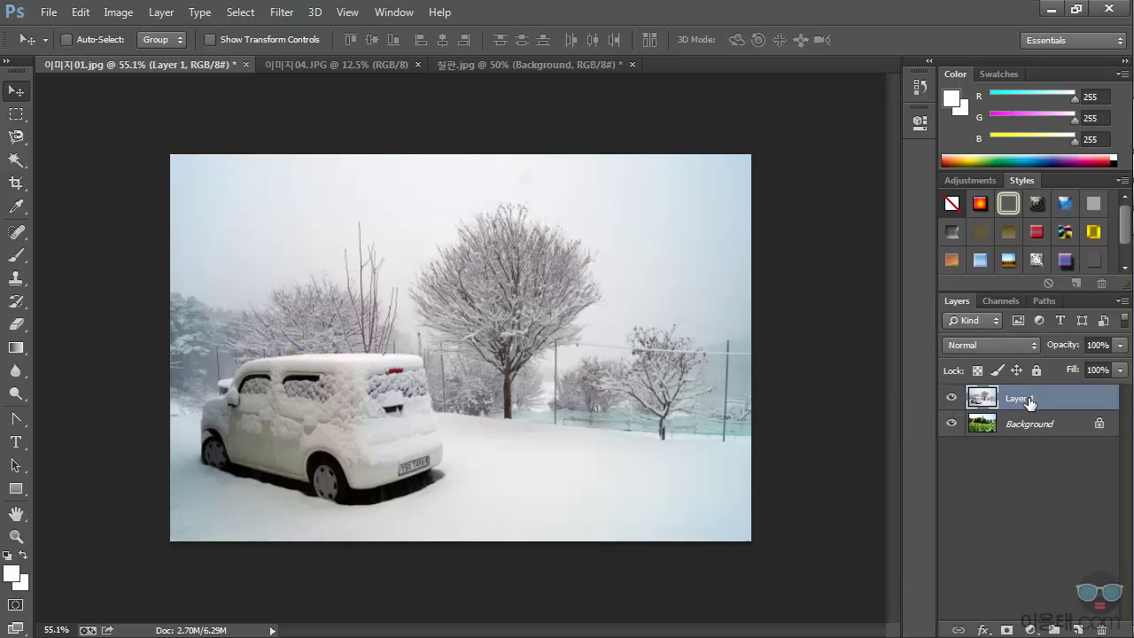
Convert the Background into a regular layer named Layer 0 and move it above Layer 1.
left_click(1032, 425)
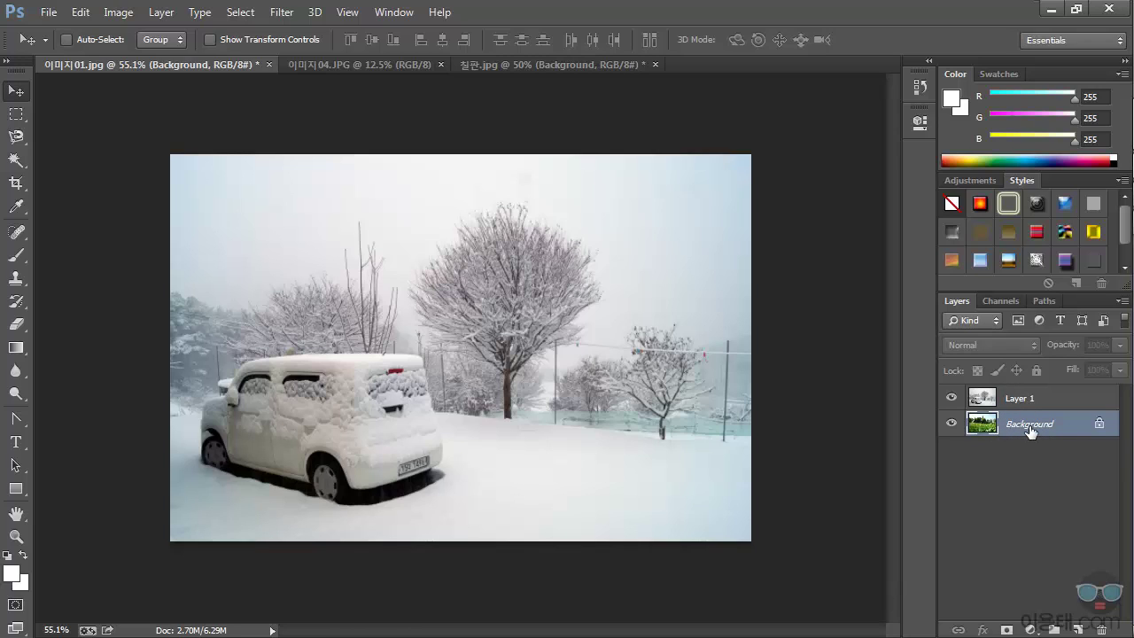
mouse_move(1031, 430)
left_mouse_down()
mouse_move(1028, 401)
mouse_move(1036, 427)
left_mouse_up()
double_click(1037, 429)
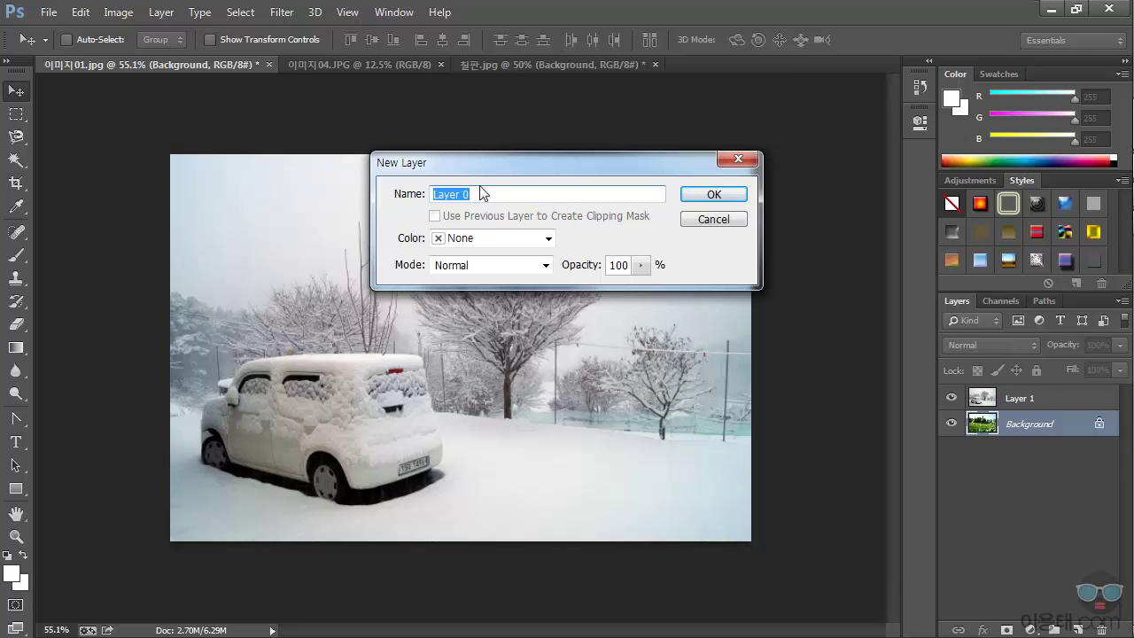
left_click(713, 194)
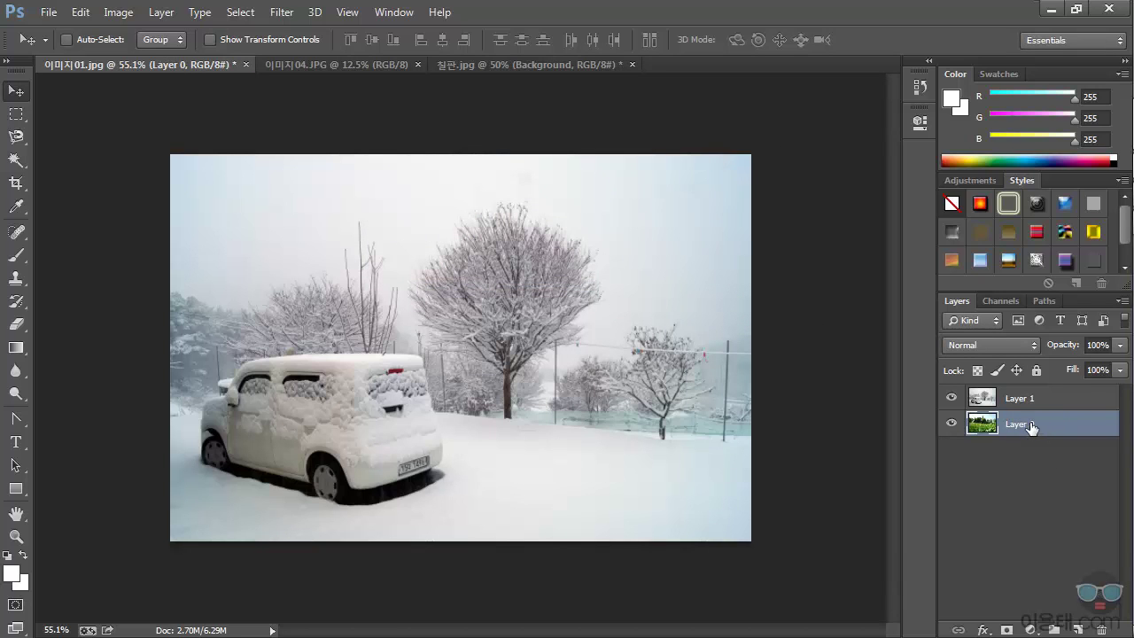
left_click_drag(1030, 427, 1029, 402)
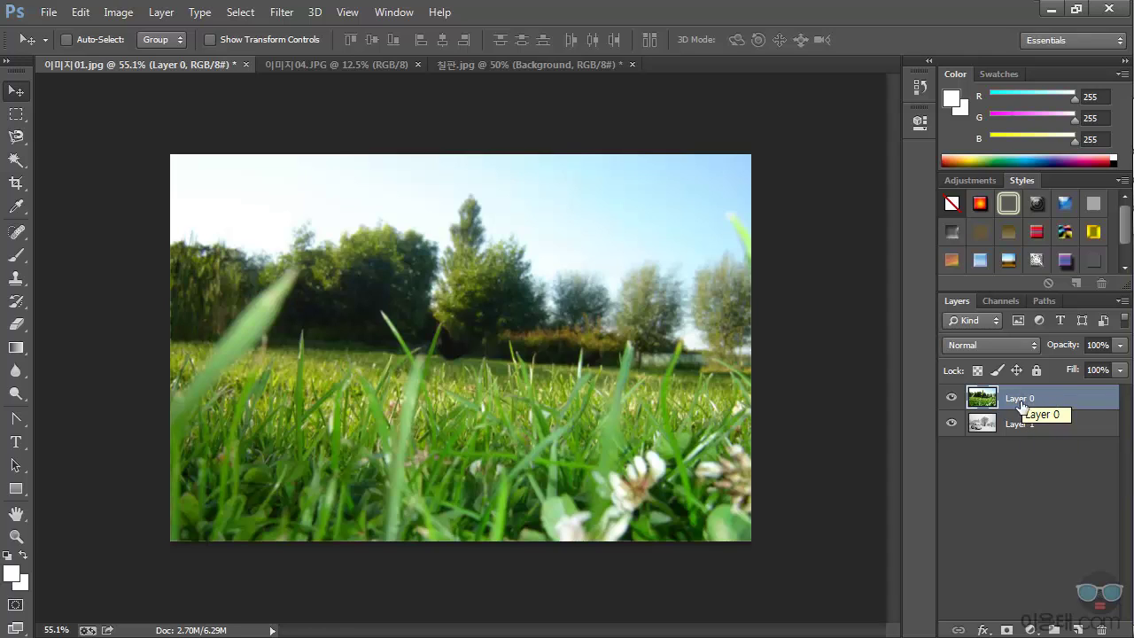
left_click(1031, 350)
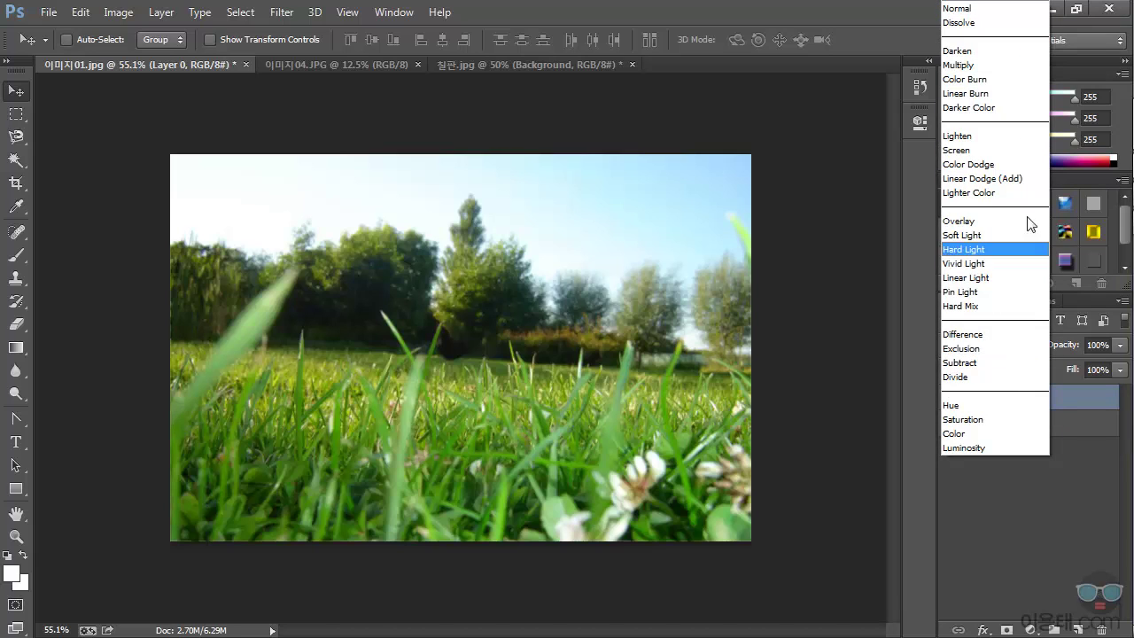
left_click(1039, 513)
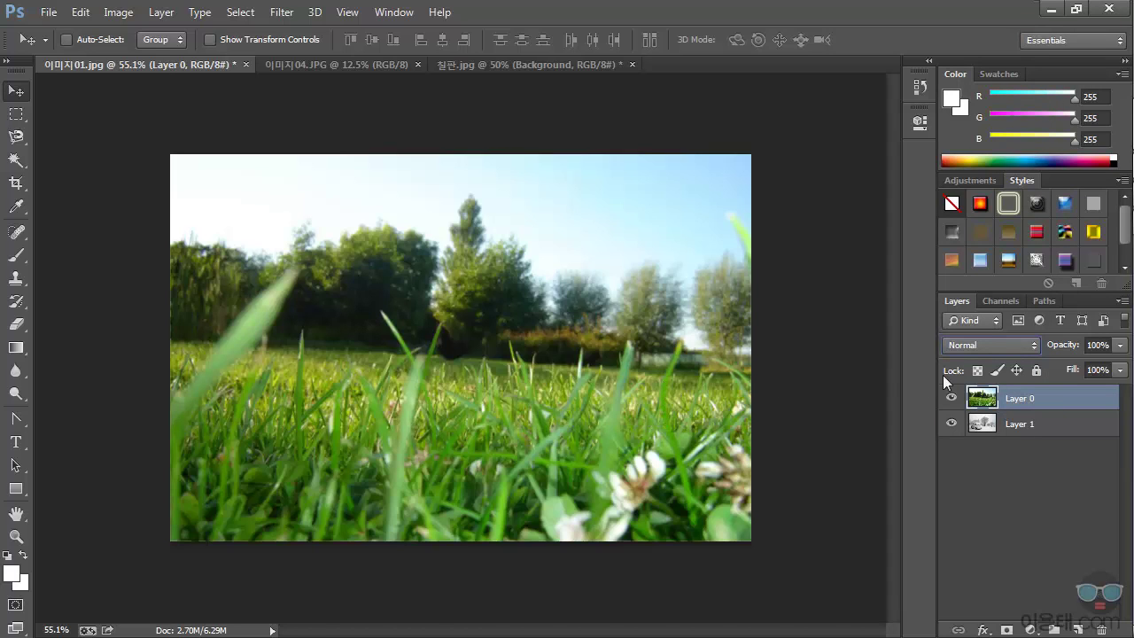
left_click(1032, 345)
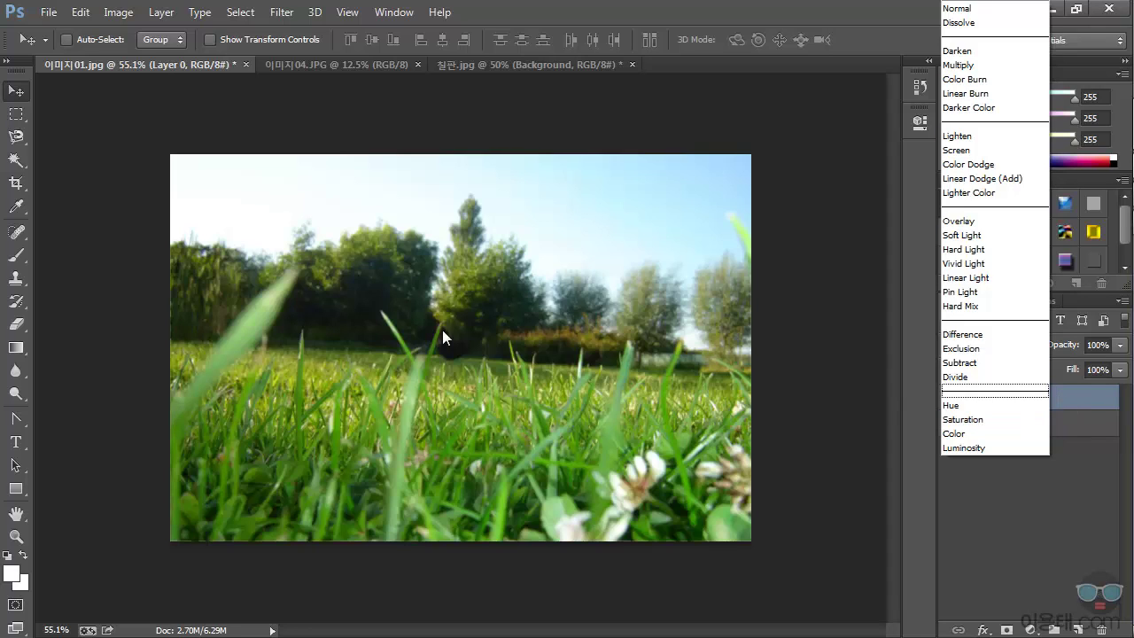
left_click(1090, 498)
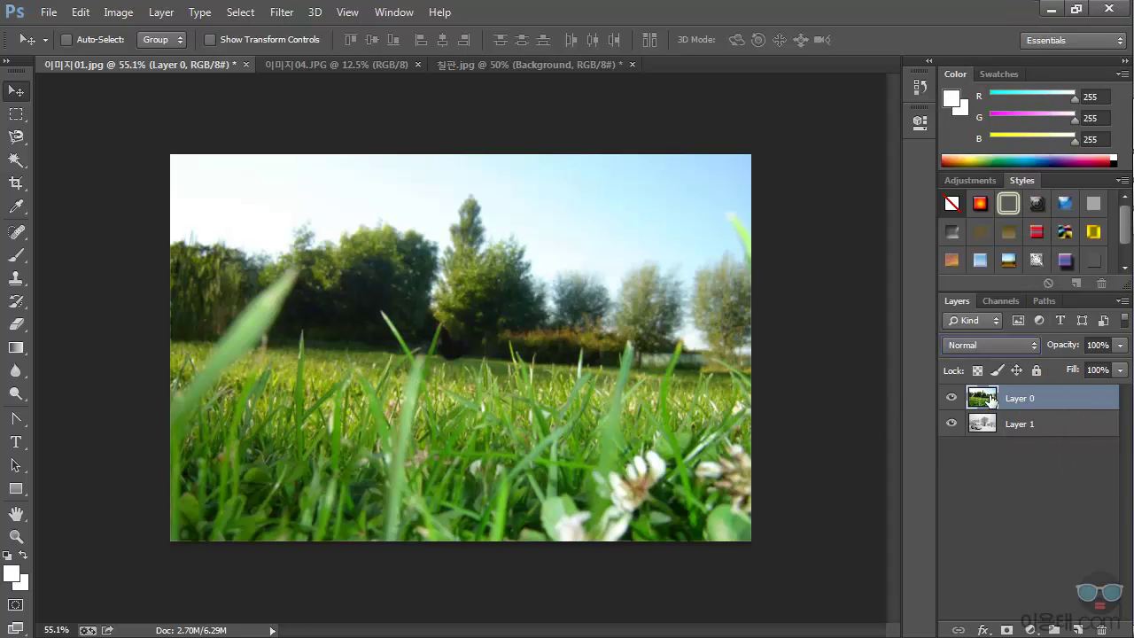
Hide Layer 0 and show it again to compare the grass photo with the snow photo beneath.
left_click(951, 397)
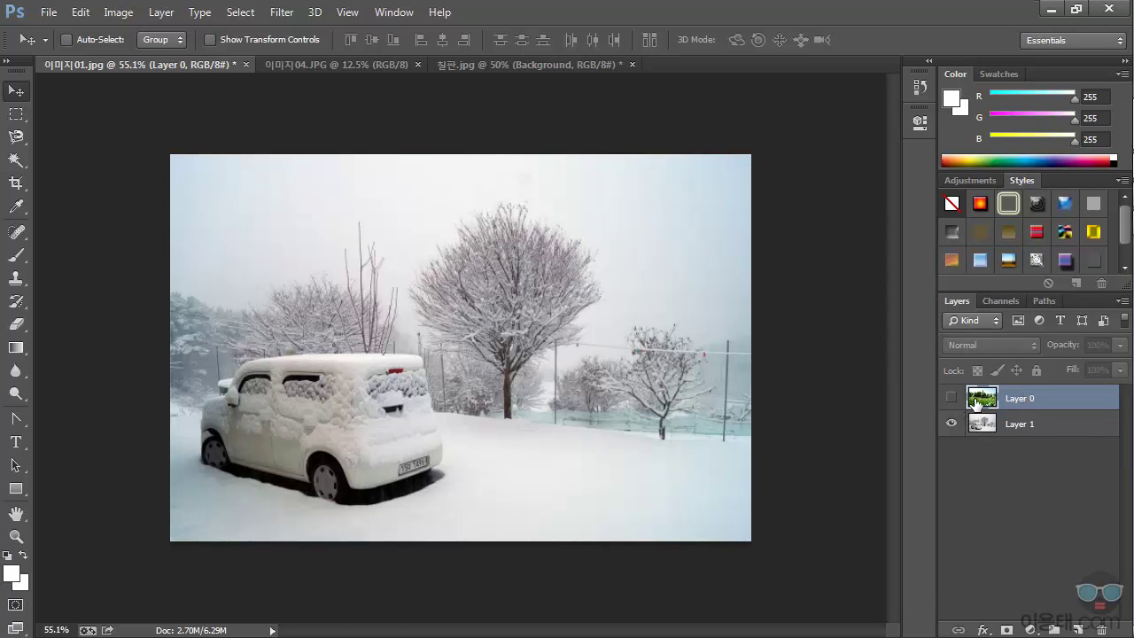
left_click(951, 398)
left_click(960, 398)
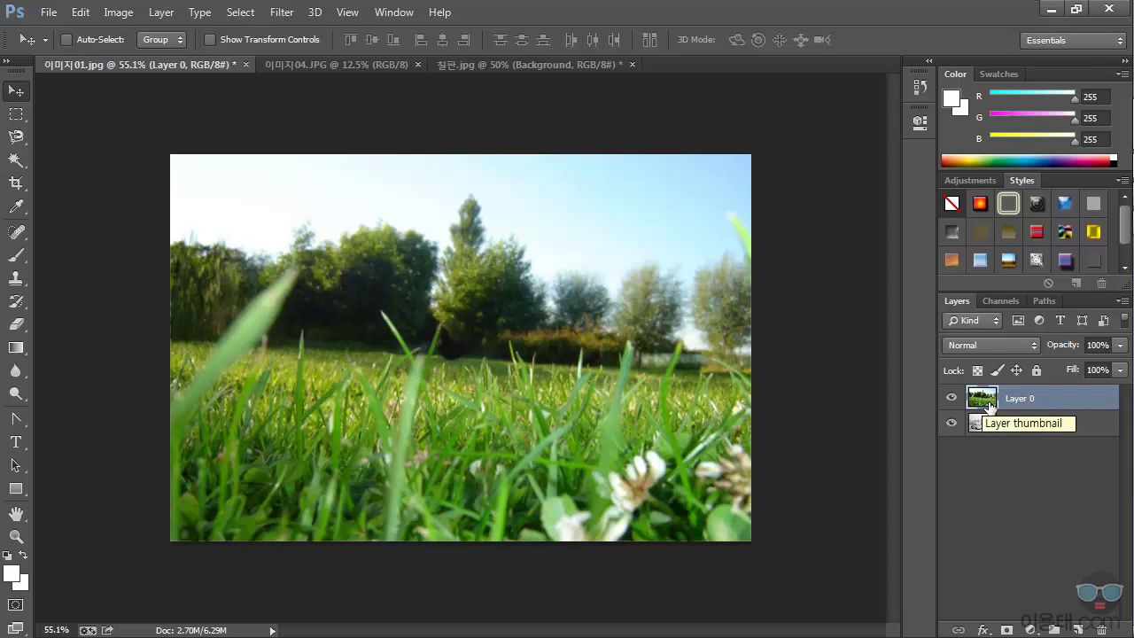
Try the Darken blend mode on Layer 0, hiding and showing the layer once to compare it with the snow photo.
left_click(1010, 345)
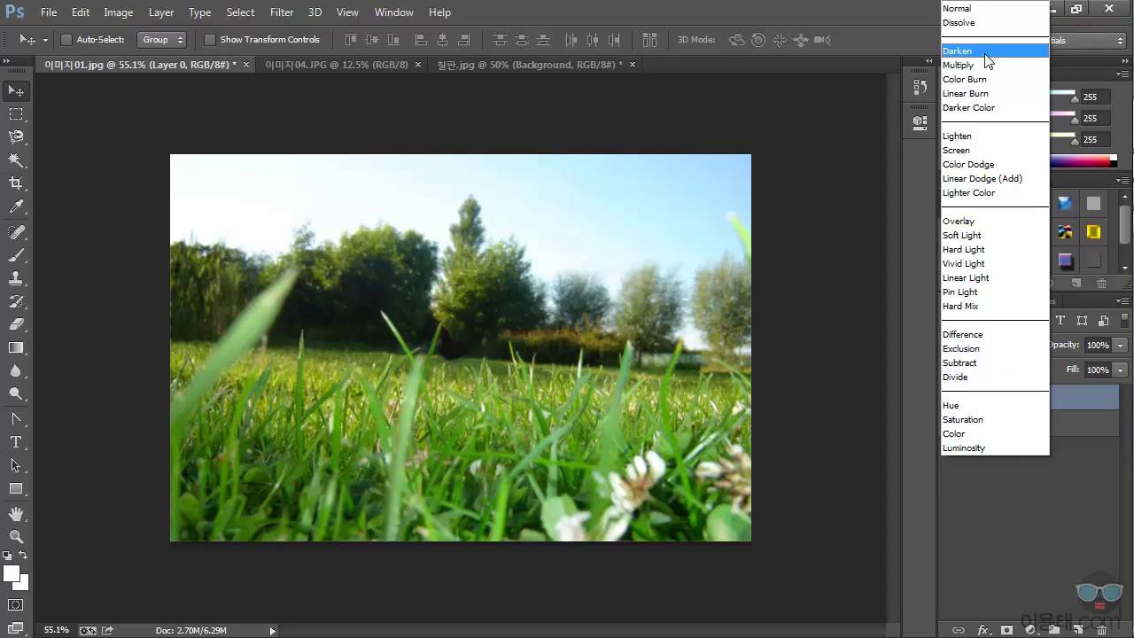
left_click(990, 51)
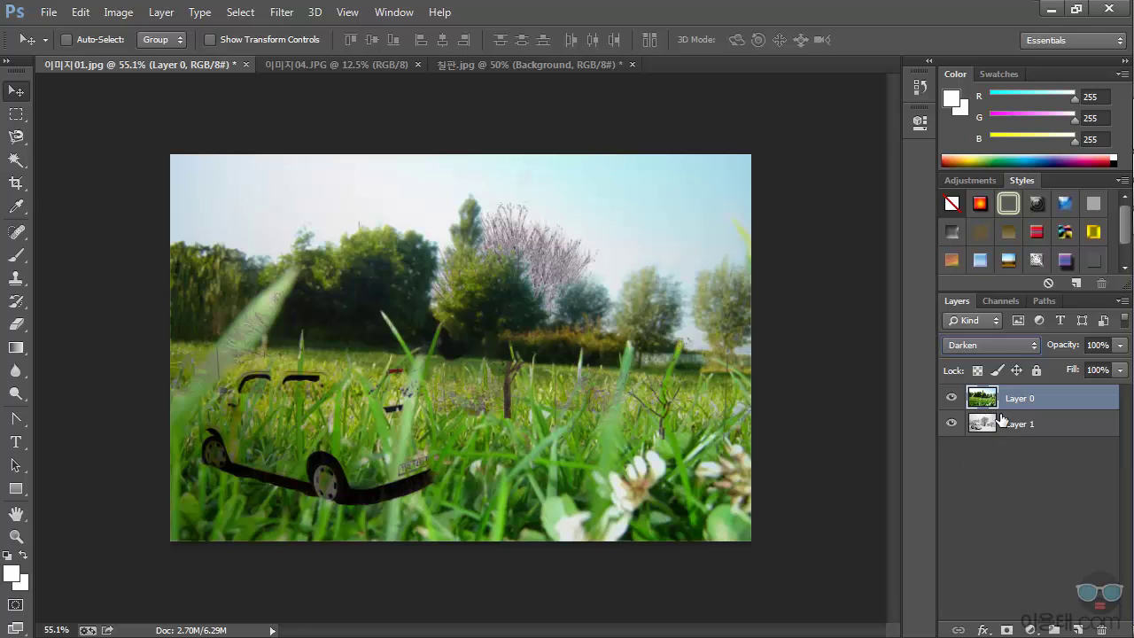
left_click(952, 398)
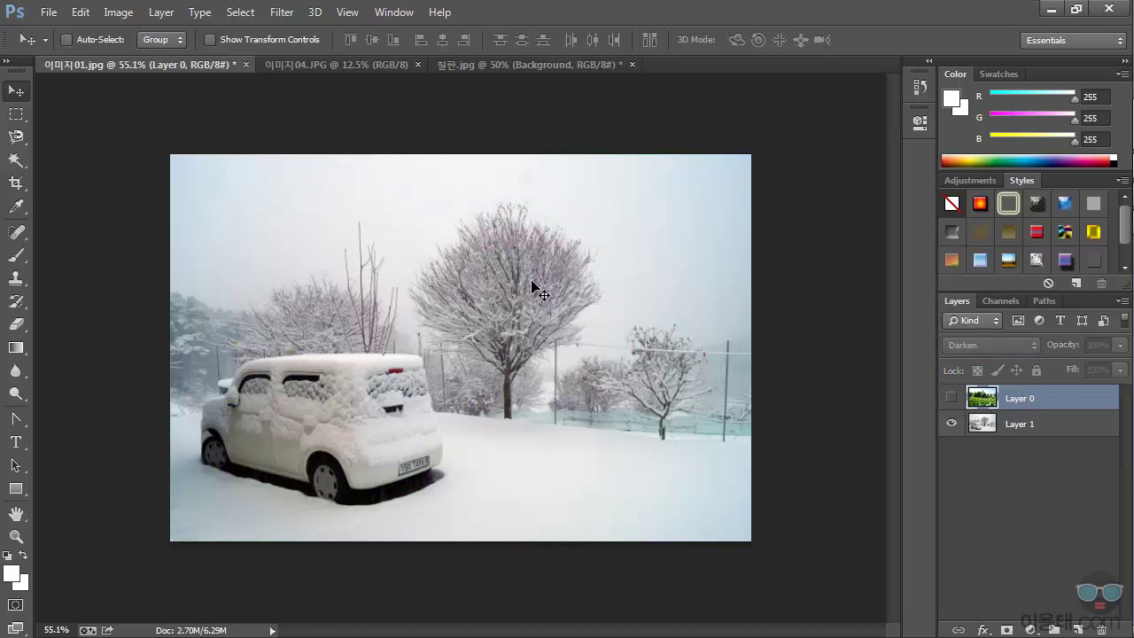
left_click(952, 398)
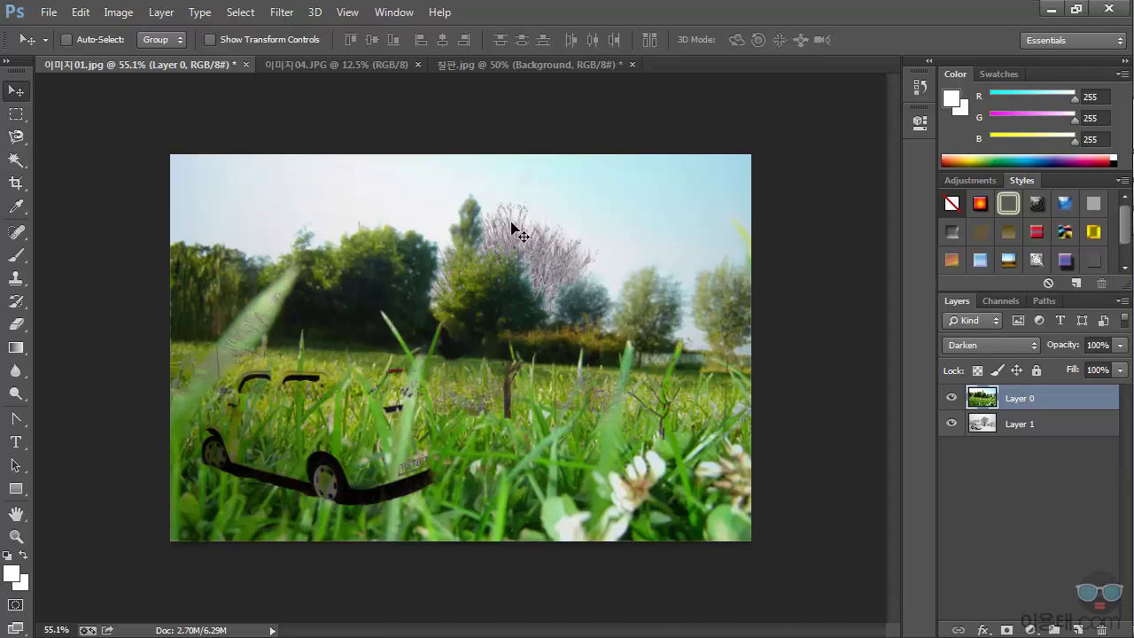
Try the Multiply blend mode on Layer 0, followed by Color Burn.
left_click(1006, 345)
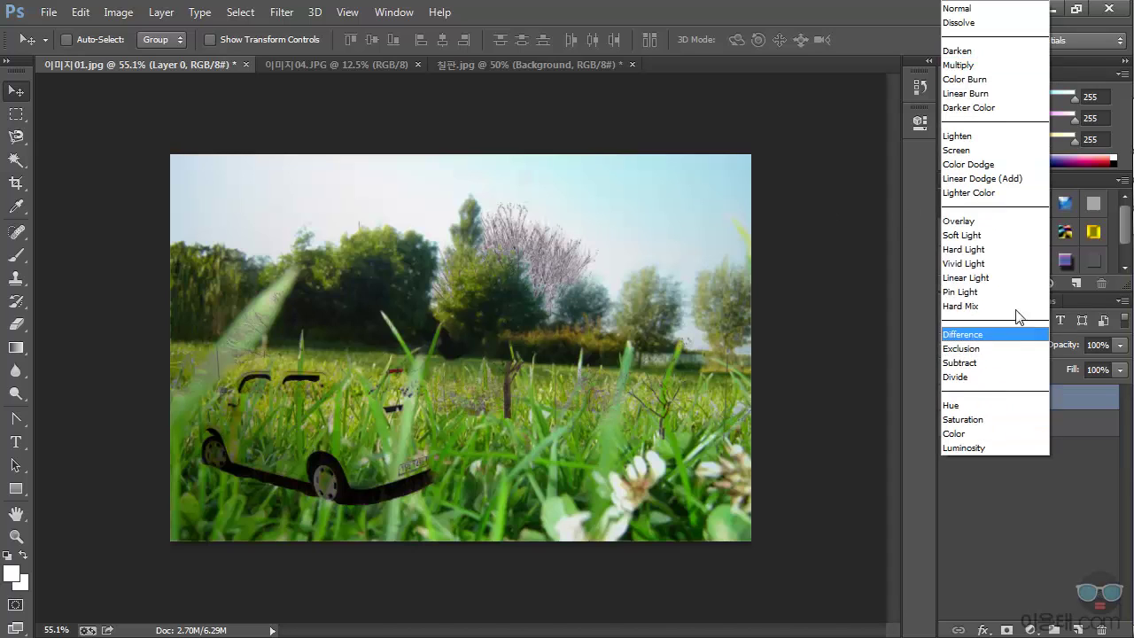
left_click(981, 70)
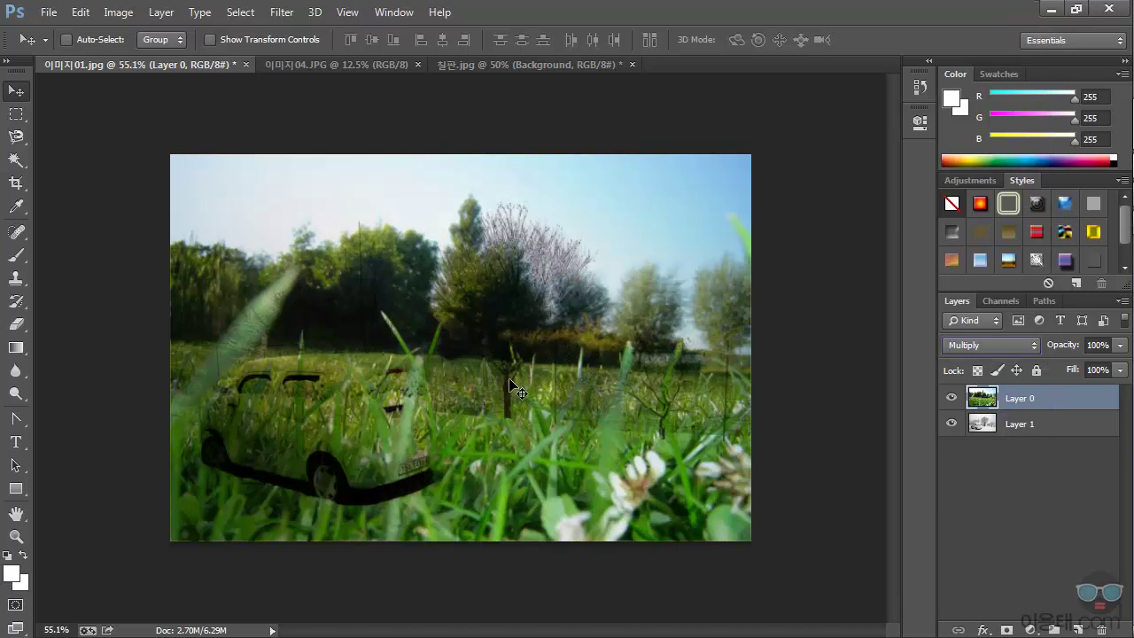
left_click(992, 346)
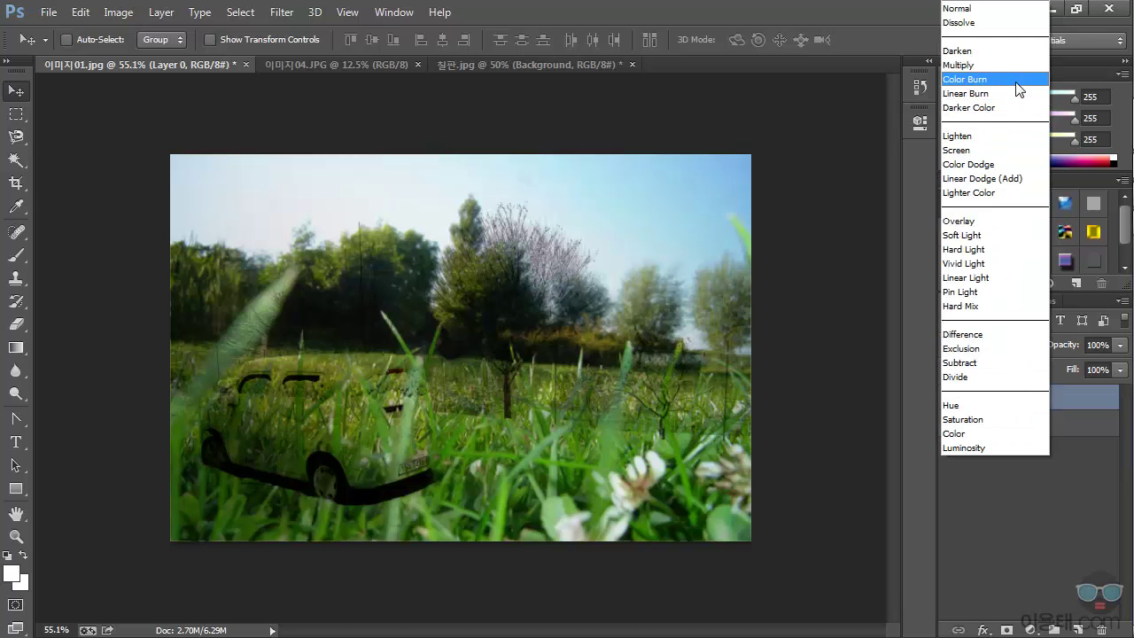
left_click(999, 87)
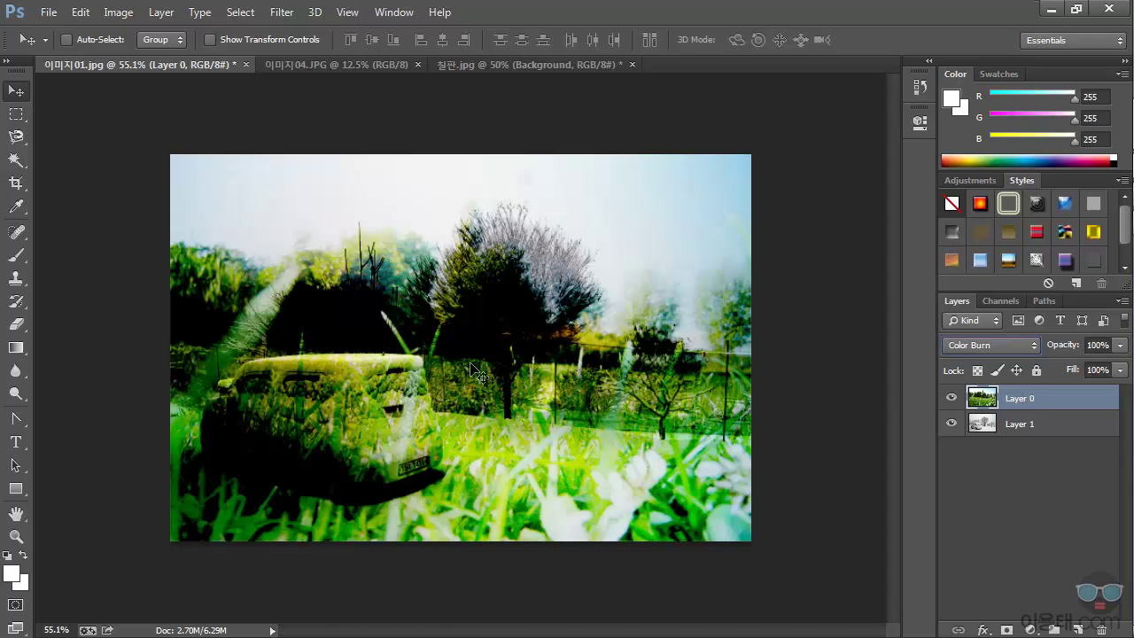
Try the brightening blend modes on Layer 0, starting with Lighten and ending with Linear Dodge (Add) and Lighter Color.
left_click(1019, 346)
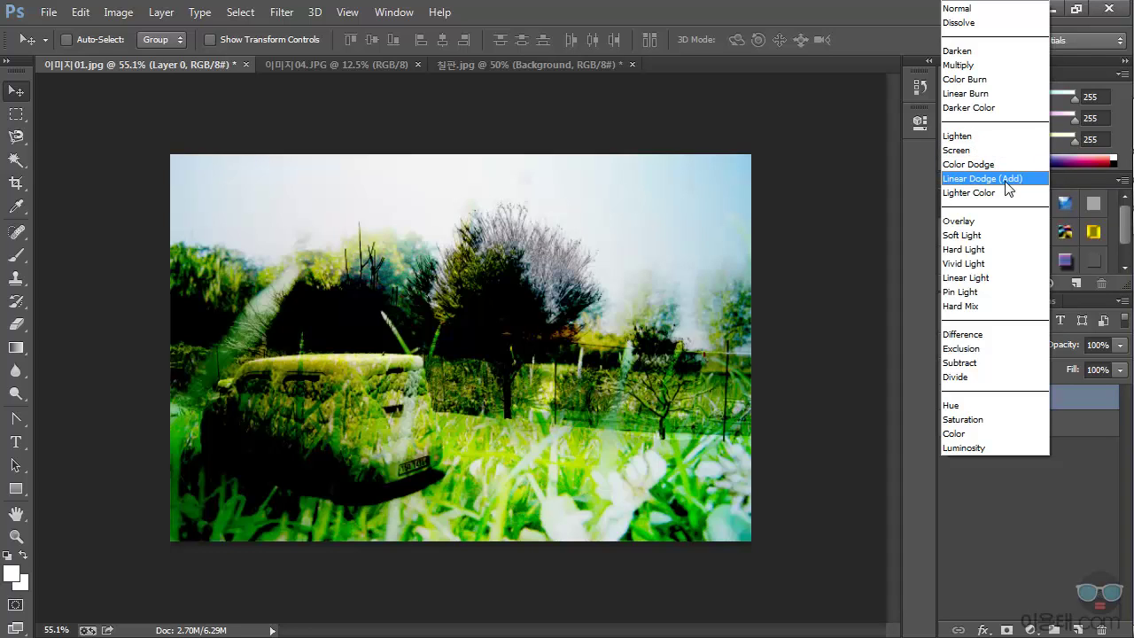
left_click(981, 135)
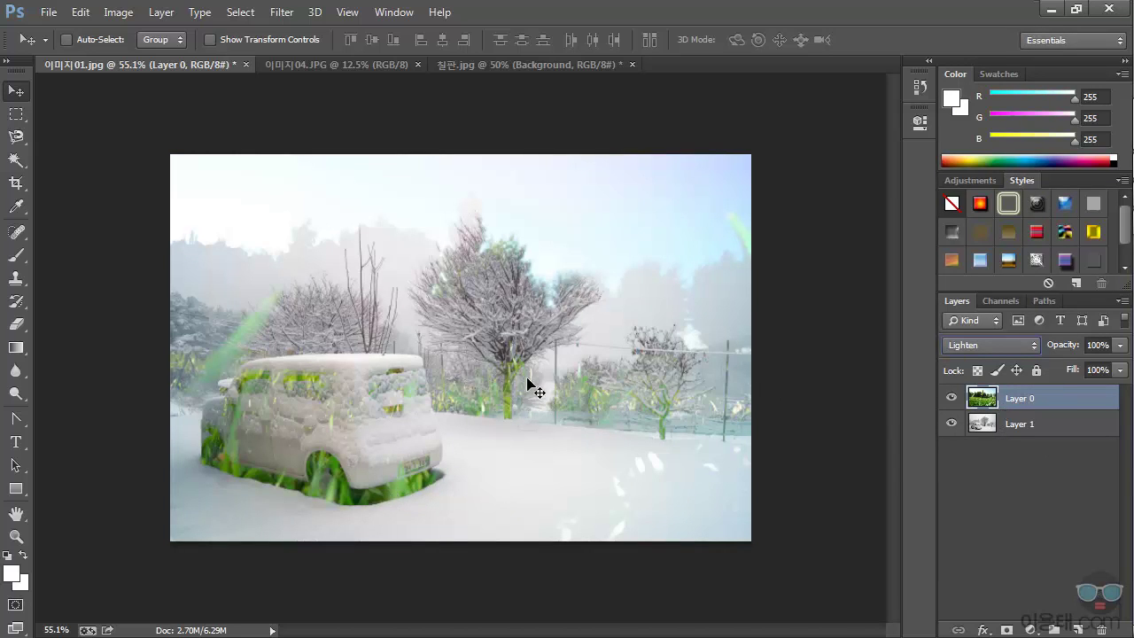
left_click(990, 345)
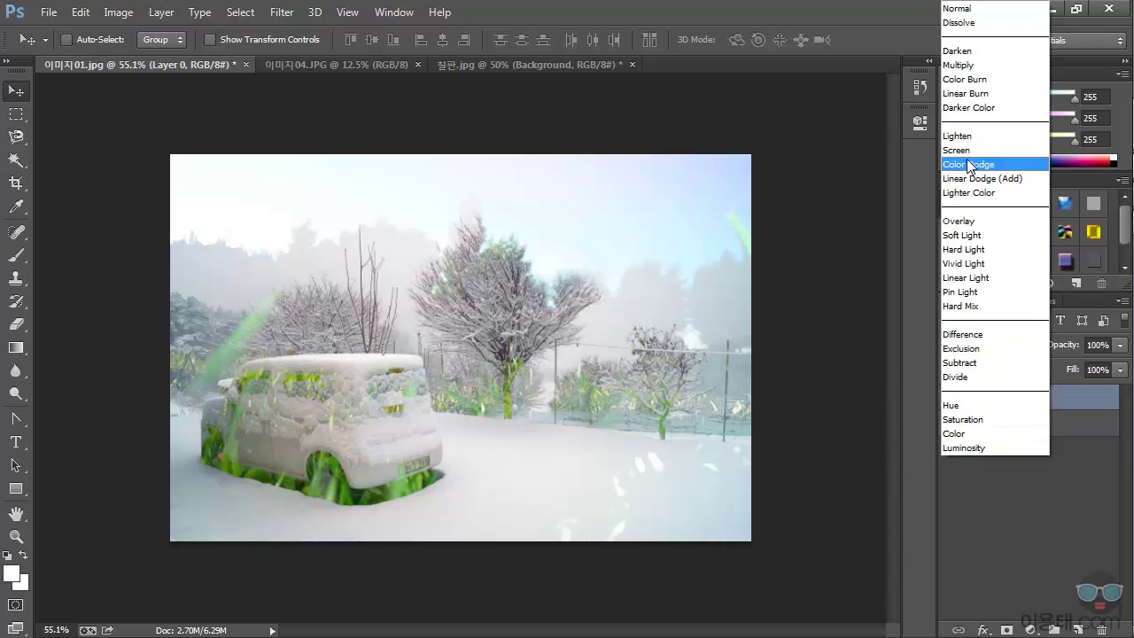
left_click(968, 166)
left_click(974, 345)
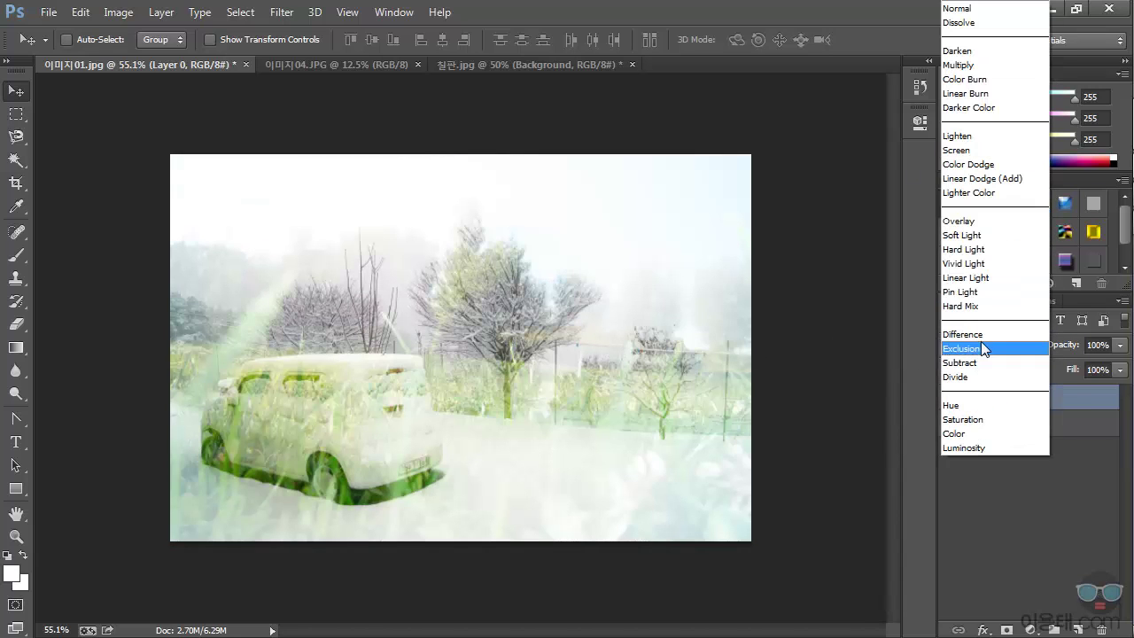
left_click(1007, 178)
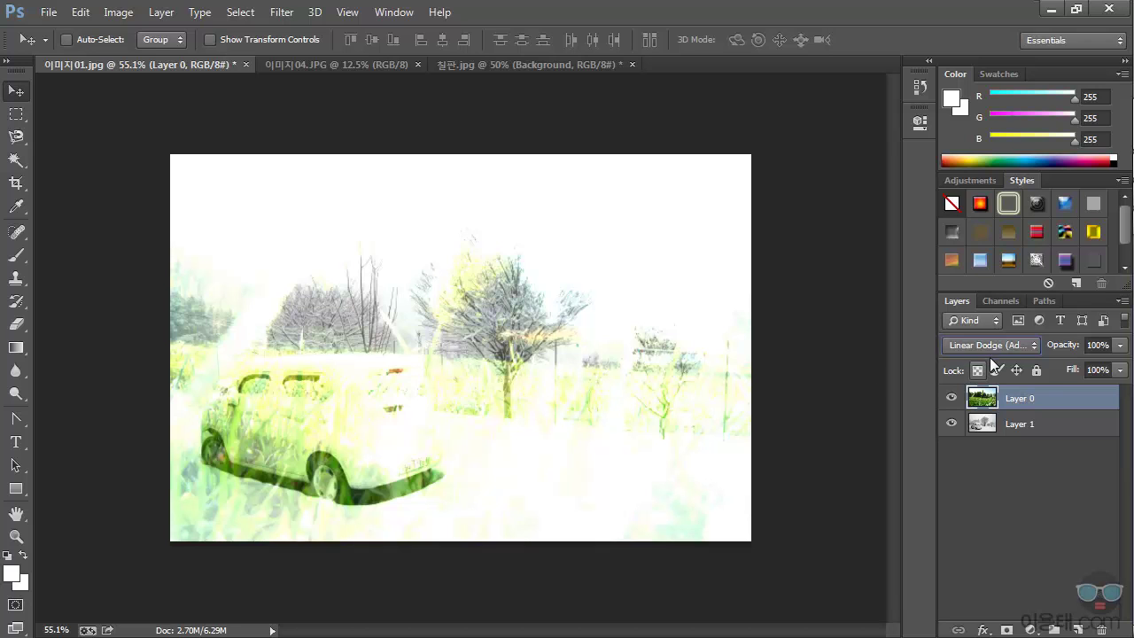
left_click(1012, 348)
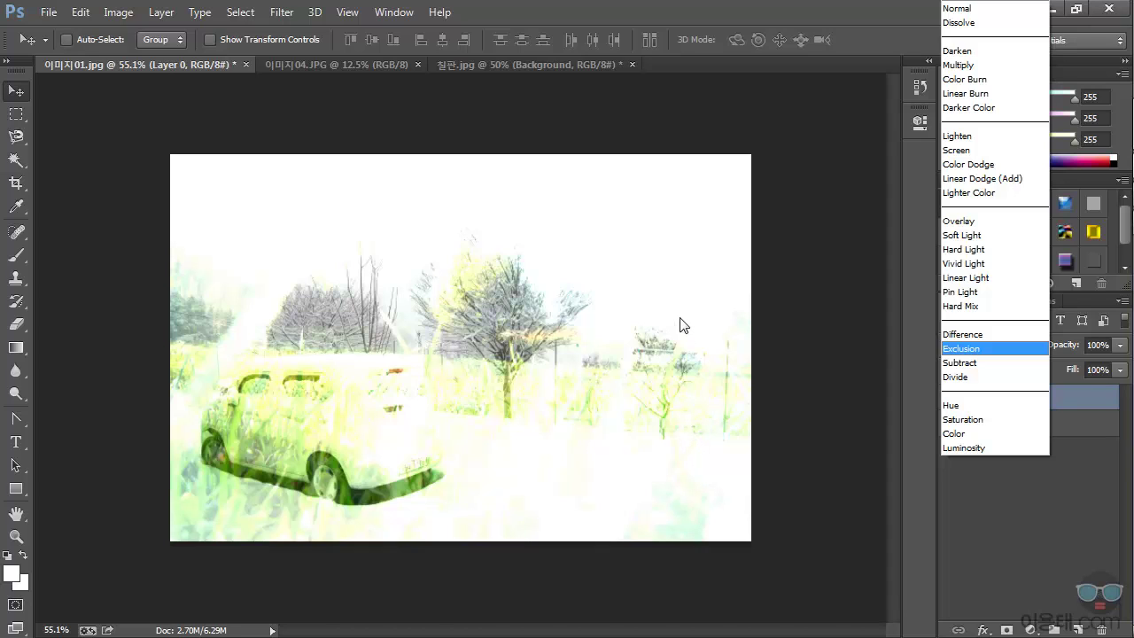
left_click(993, 202)
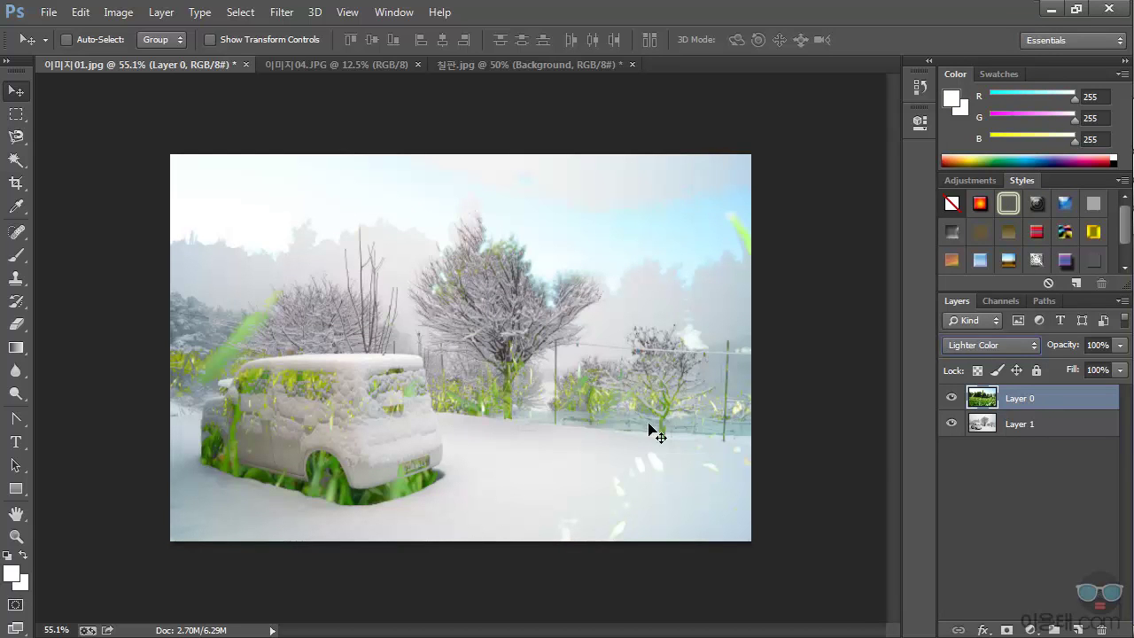
Try the Overlay blend mode on Layer 0, followed by Soft Light.
left_click(997, 348)
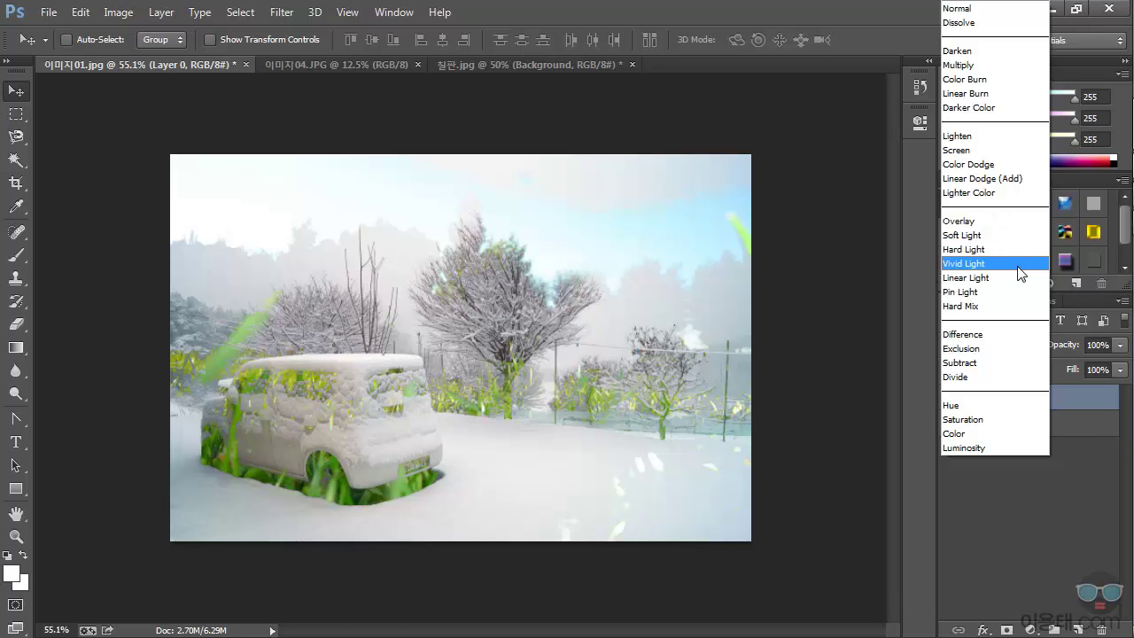
left_click(1008, 227)
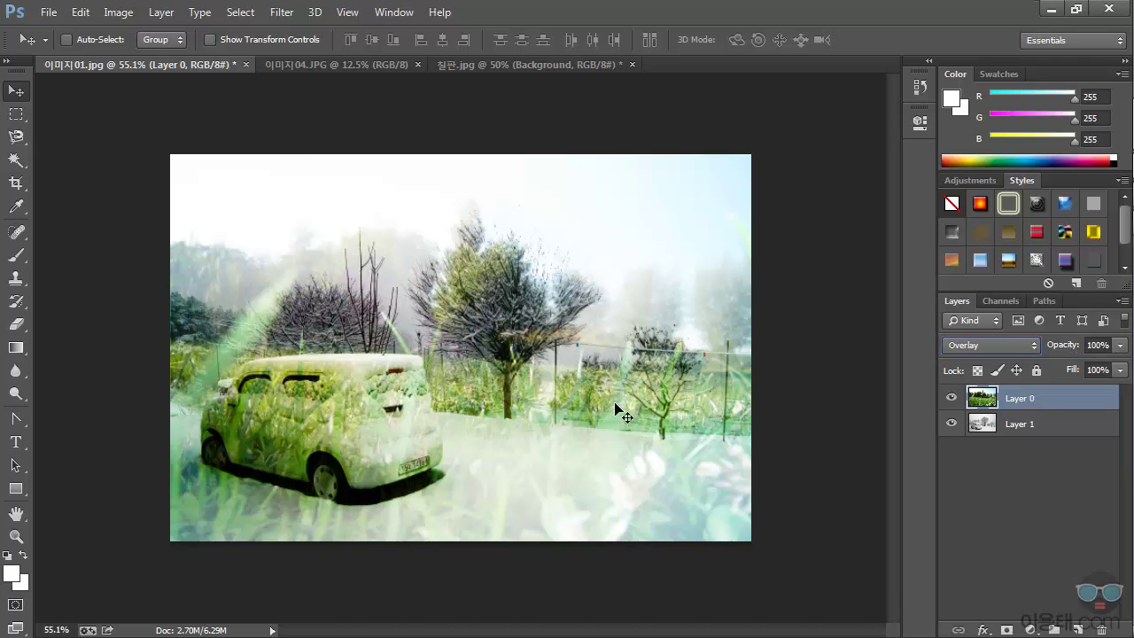
left_click(1003, 346)
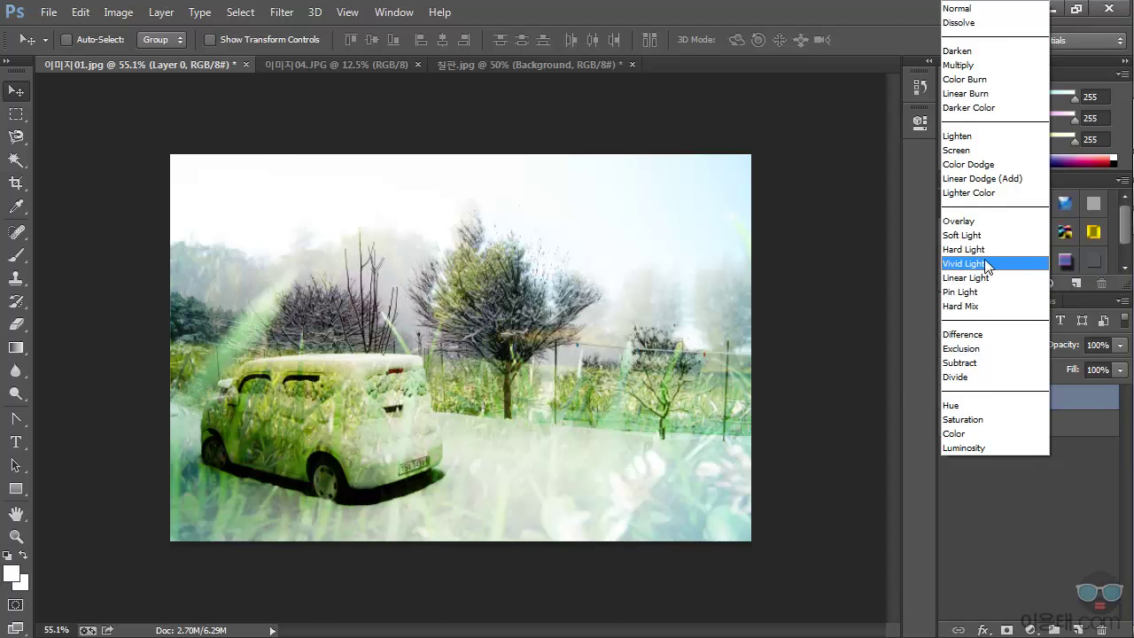
left_click(984, 236)
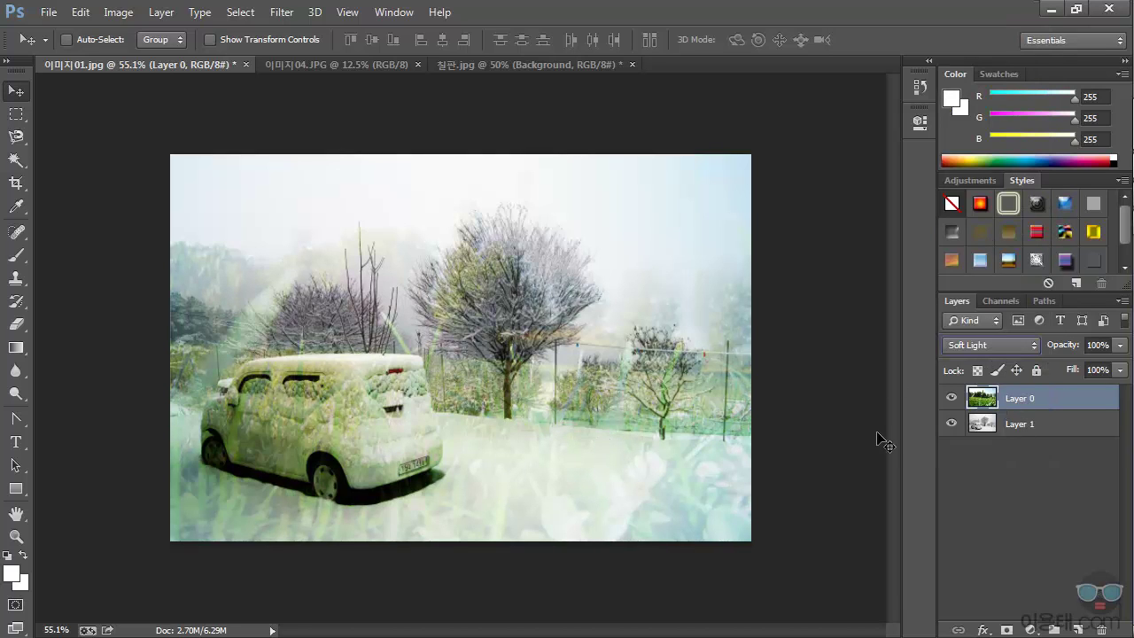
Try the Difference blend mode on Layer 0, followed by Exclusion.
left_click(1006, 345)
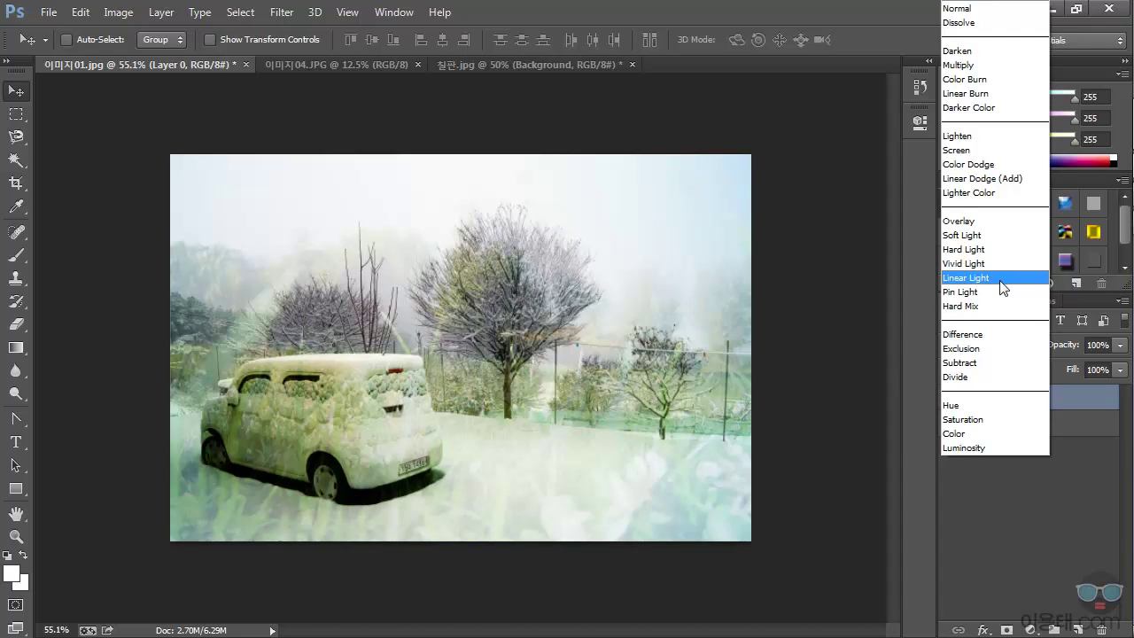
left_click(996, 341)
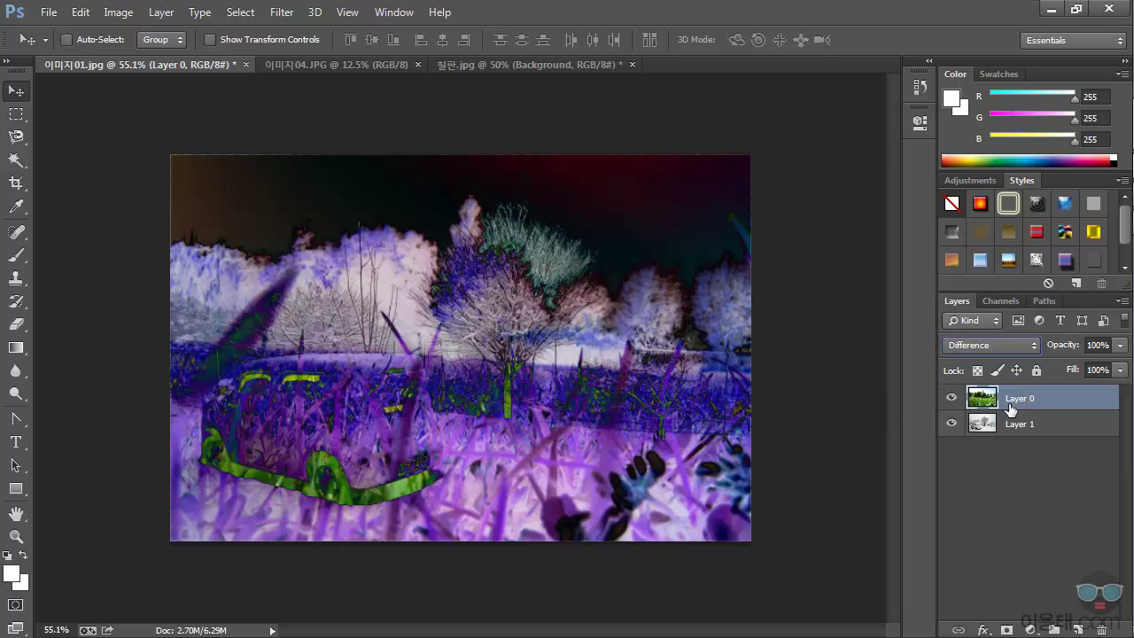
left_click(1033, 347)
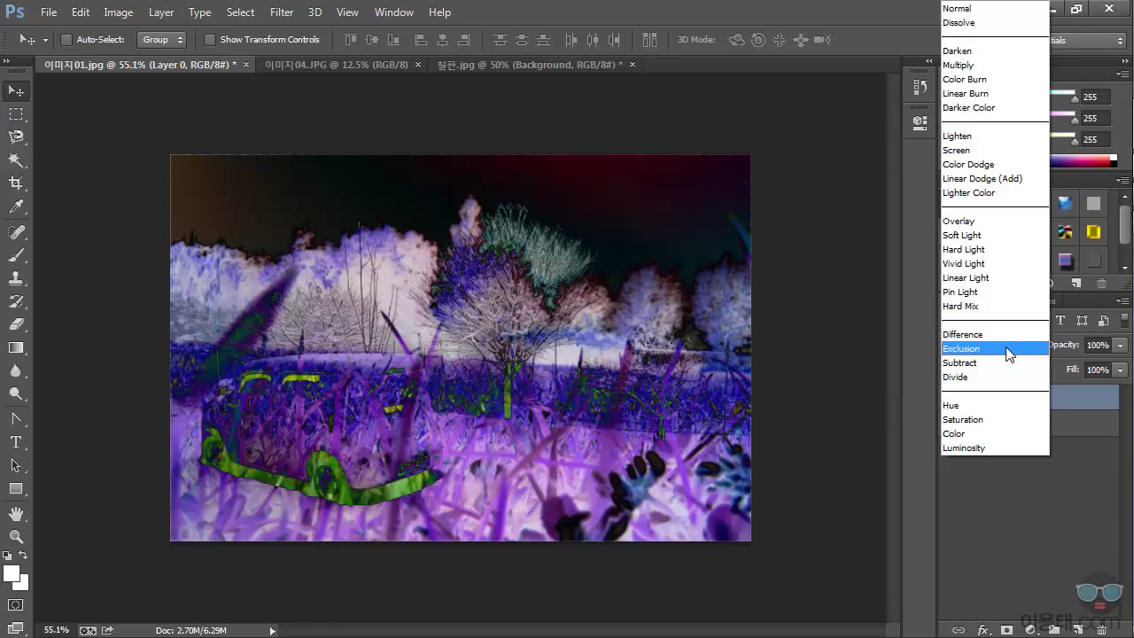
left_click(1005, 348)
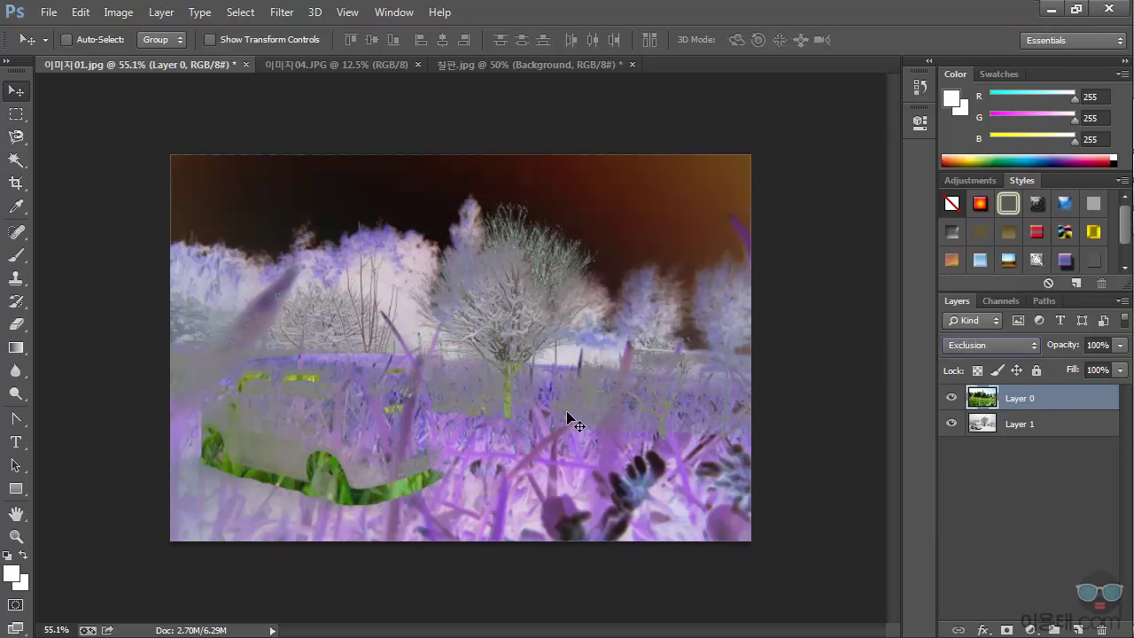
Try the Subtract blend mode on Layer 0, followed by Divide.
left_click(1011, 345)
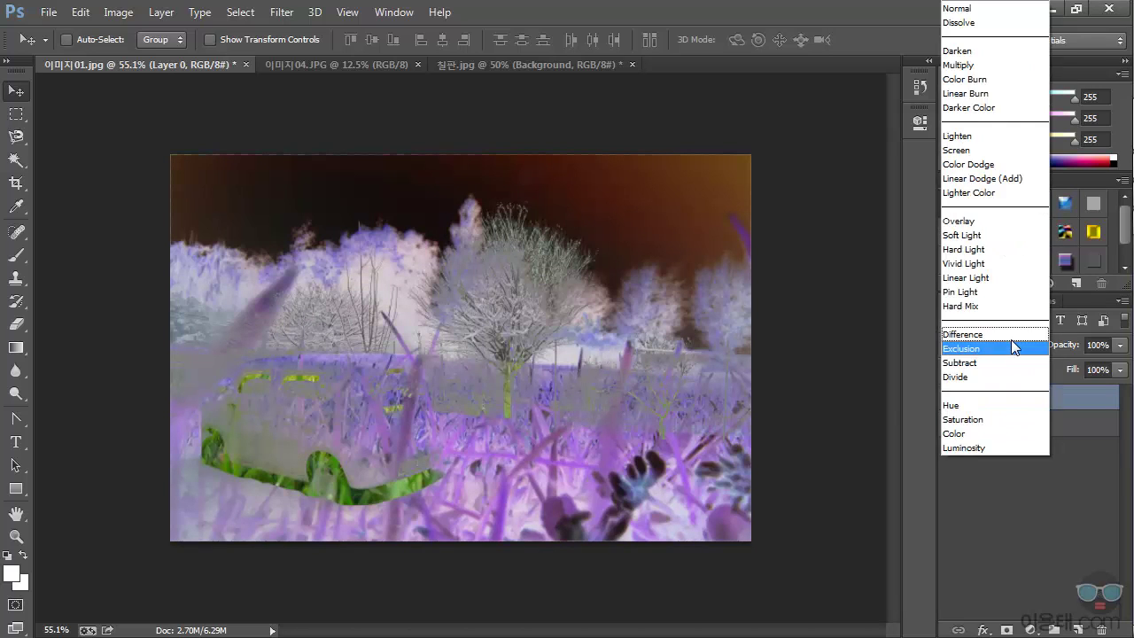
left_click(986, 363)
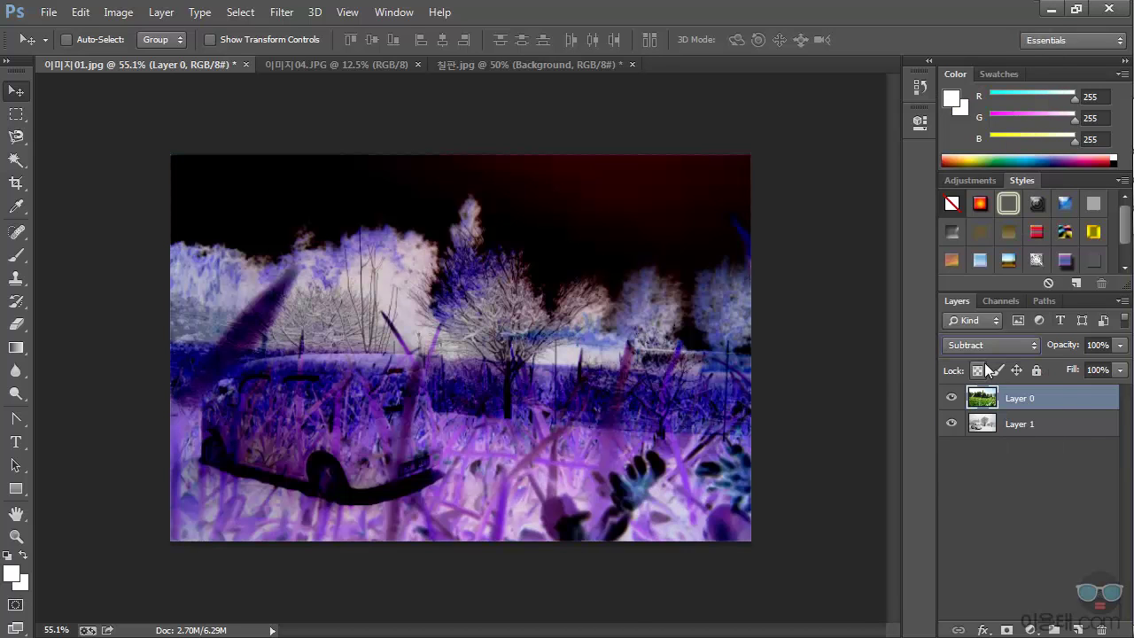
left_click(1005, 348)
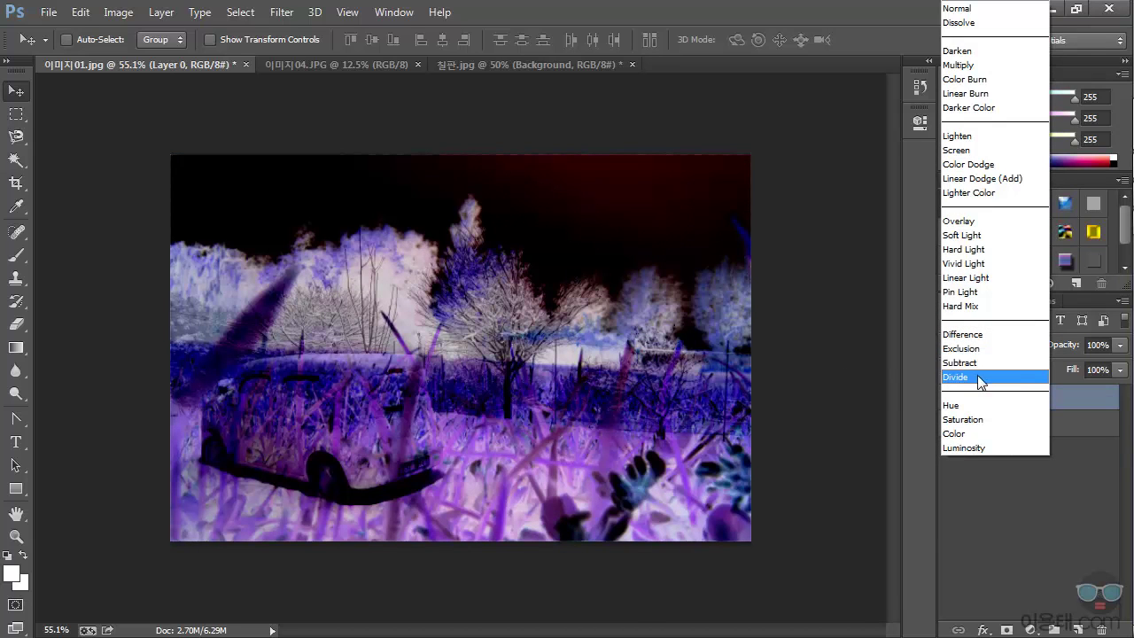
left_click(985, 378)
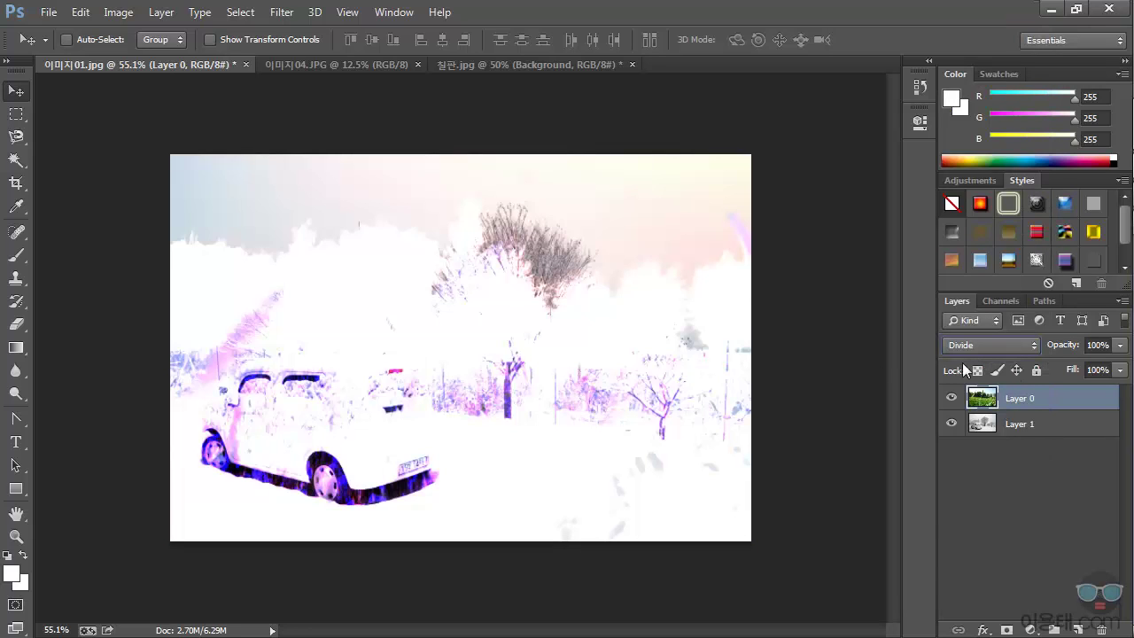
Try the Hue, Saturation and Color blend modes in turn on Layer 0.
left_click(1020, 346)
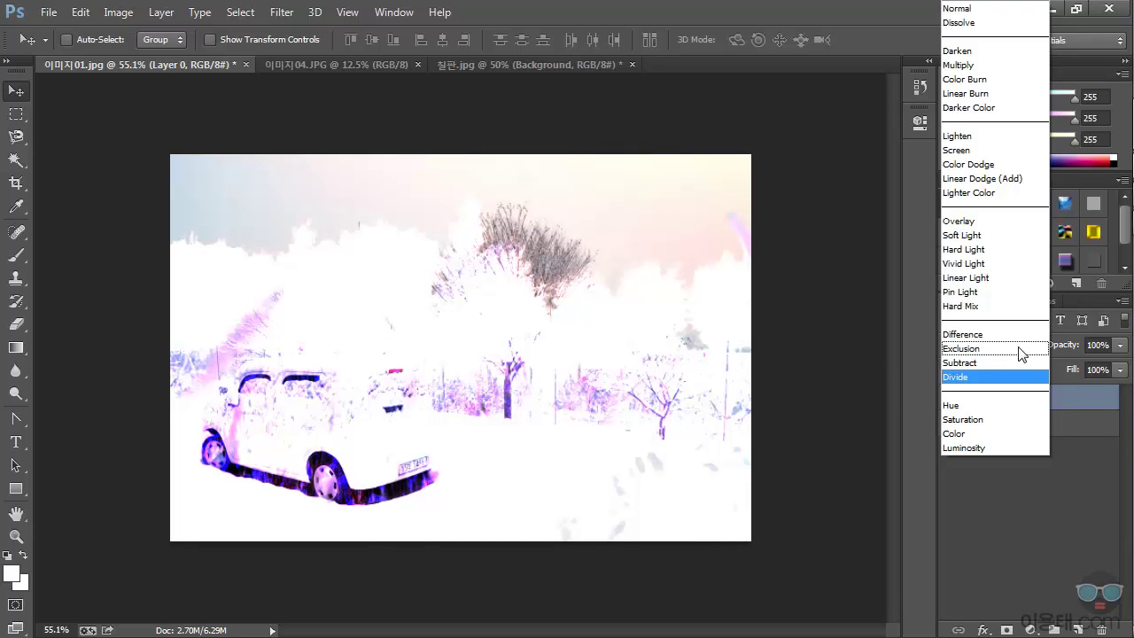
left_click(979, 406)
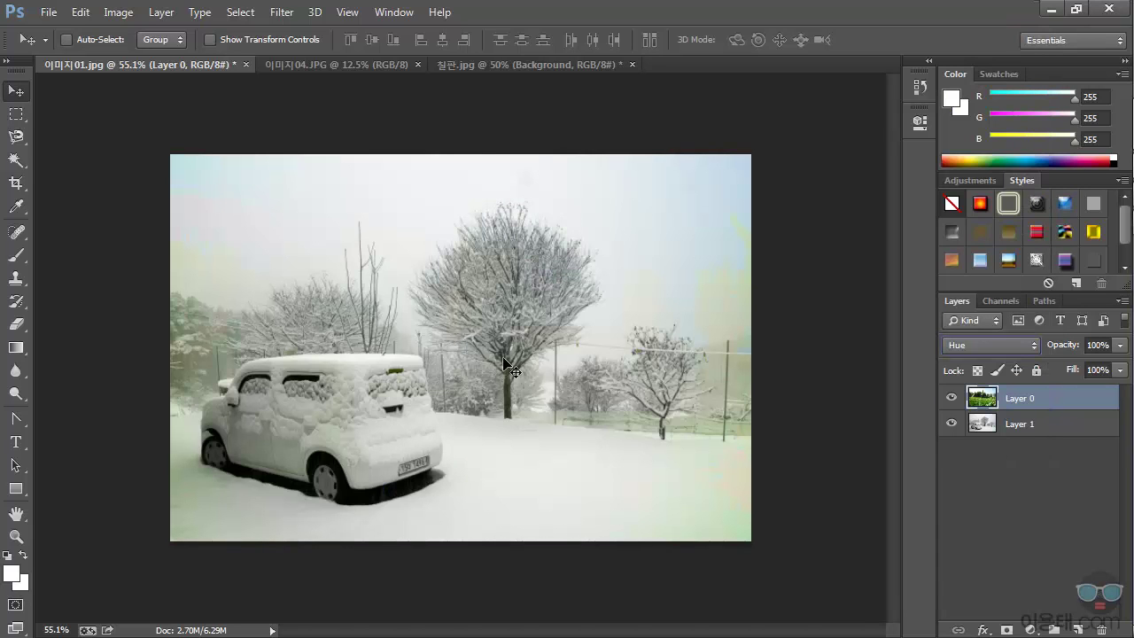
left_click(1010, 346)
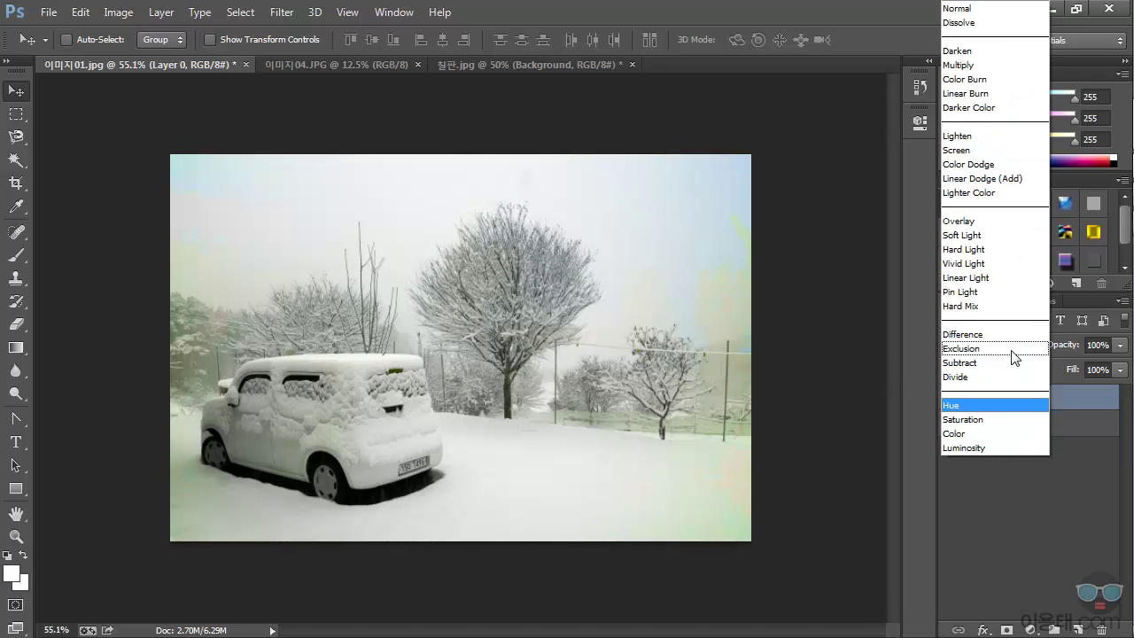
left_click(990, 420)
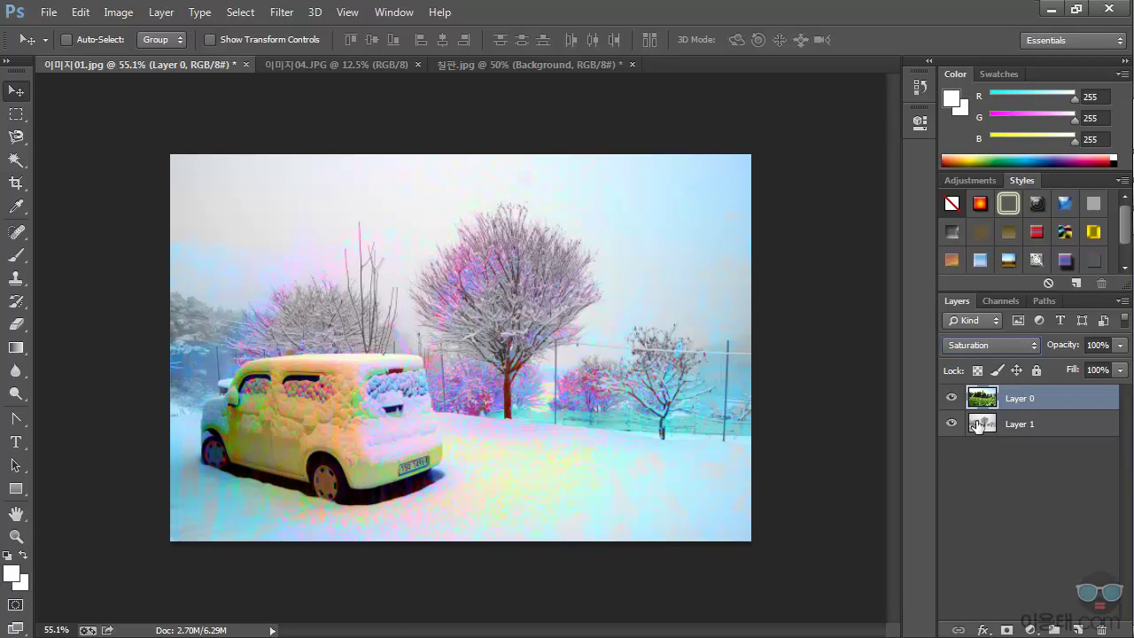
left_click(994, 343)
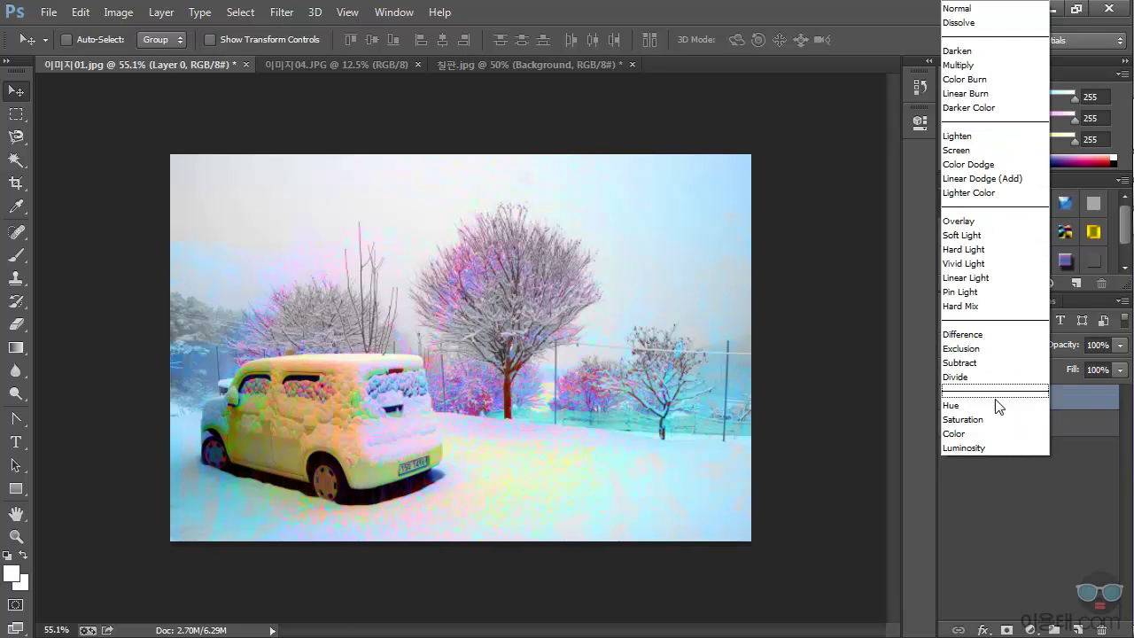
left_click(984, 436)
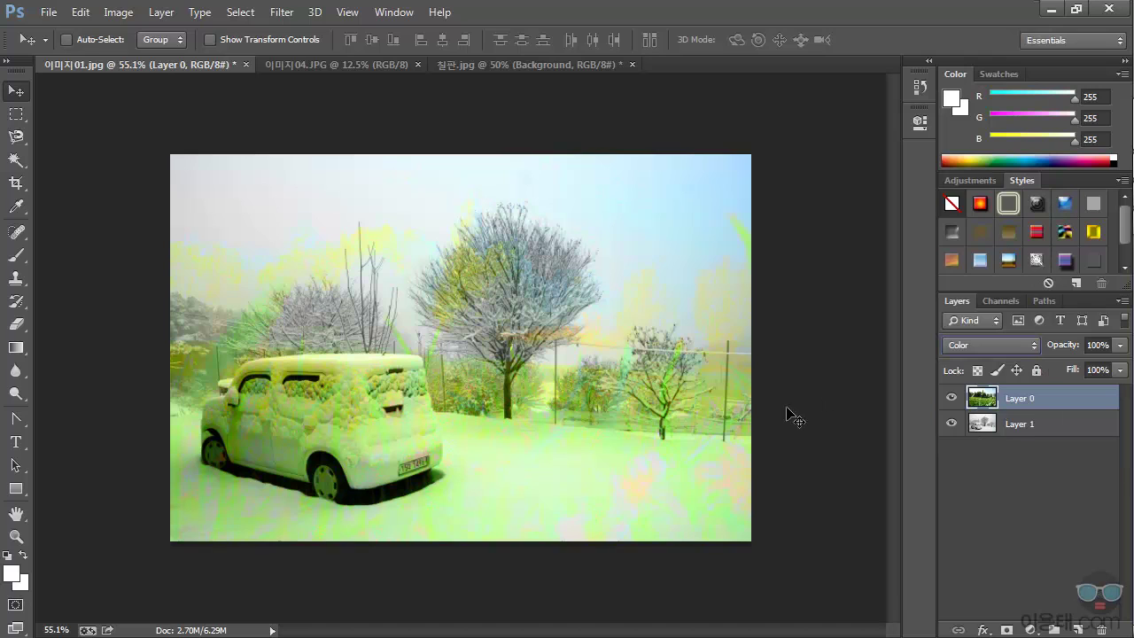
Set the blend mode of Layer 0 to Luminosity.
left_click(988, 346)
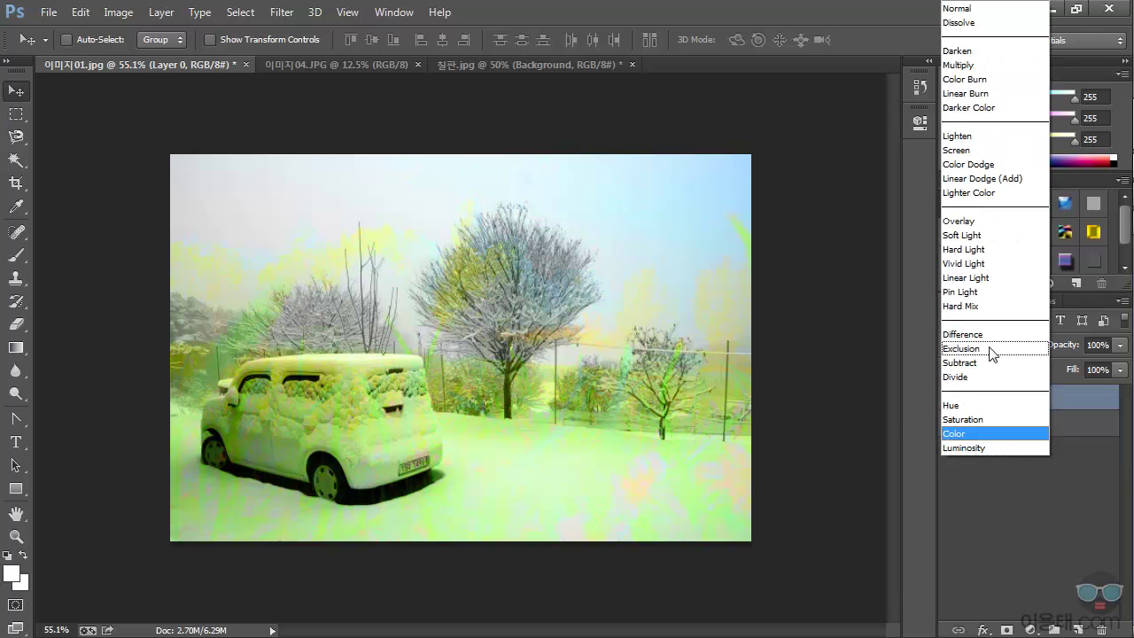
left_click(985, 449)
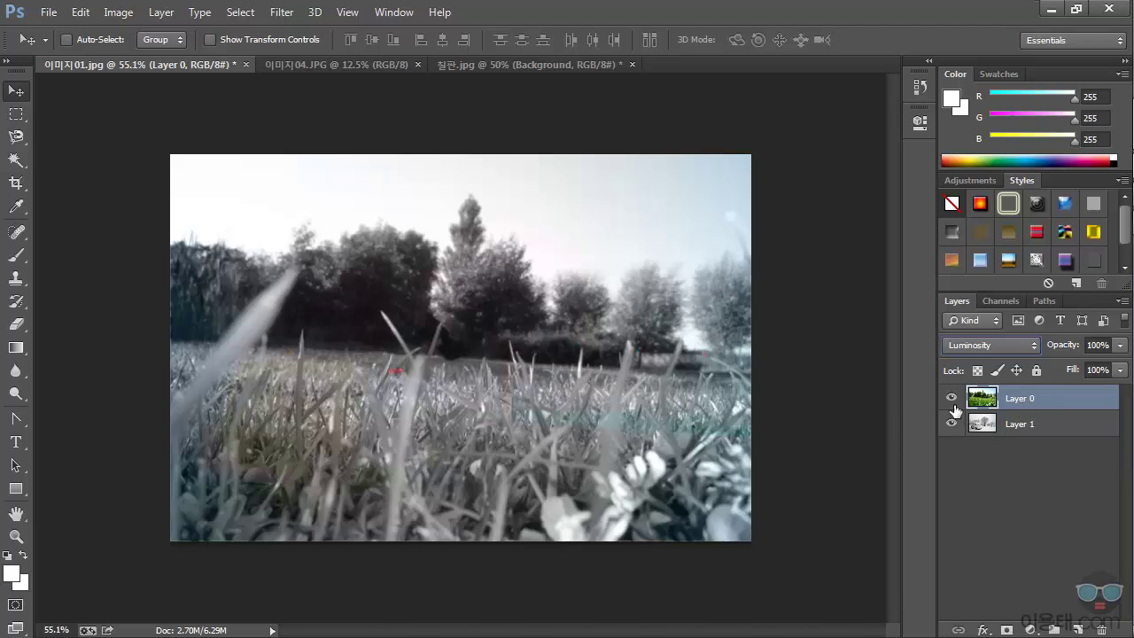
left_click(998, 343)
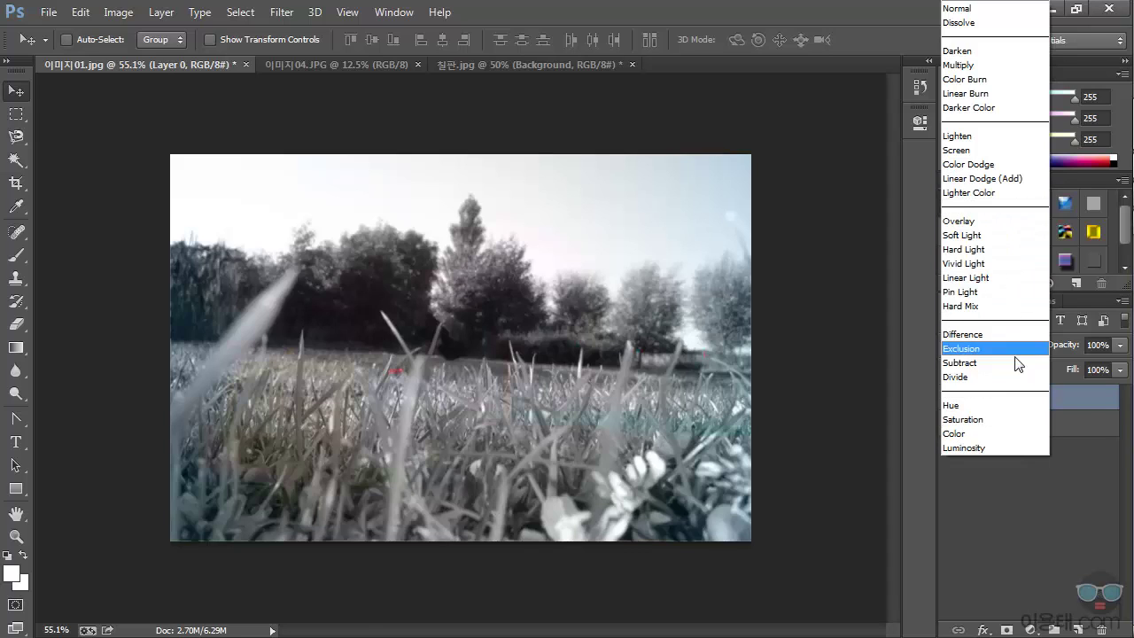
key("Return")
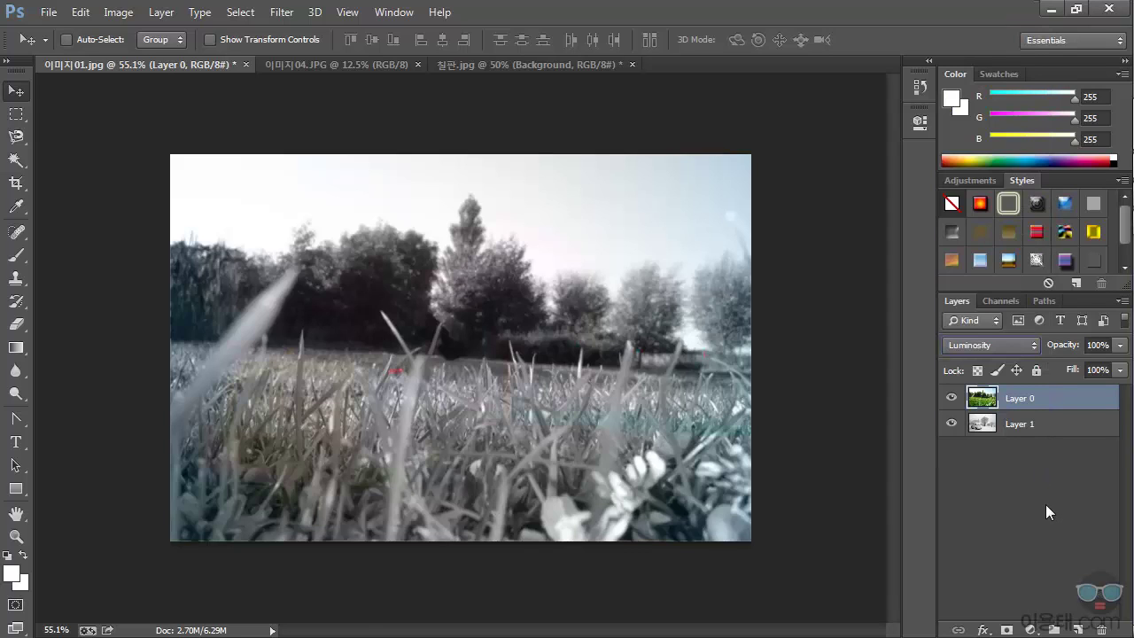